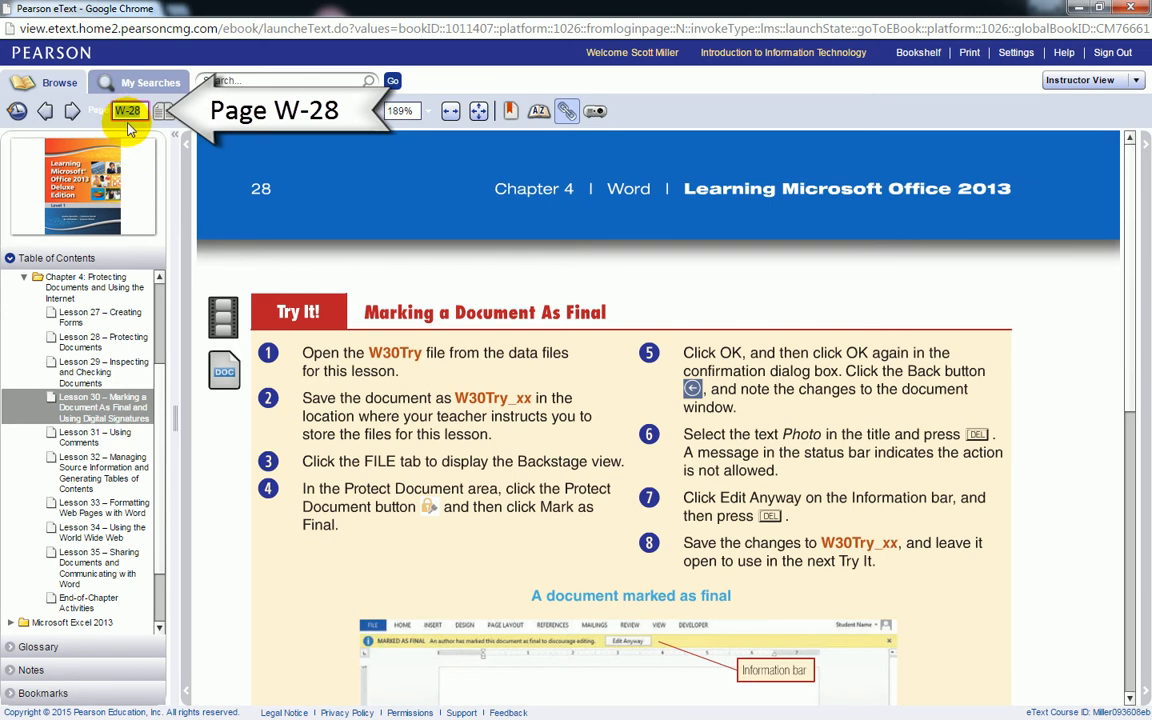
Download the W30Try data file from the Try It link and open W30Try.docx in Word
{"action": "left_click", "coordinate": [222, 380]}
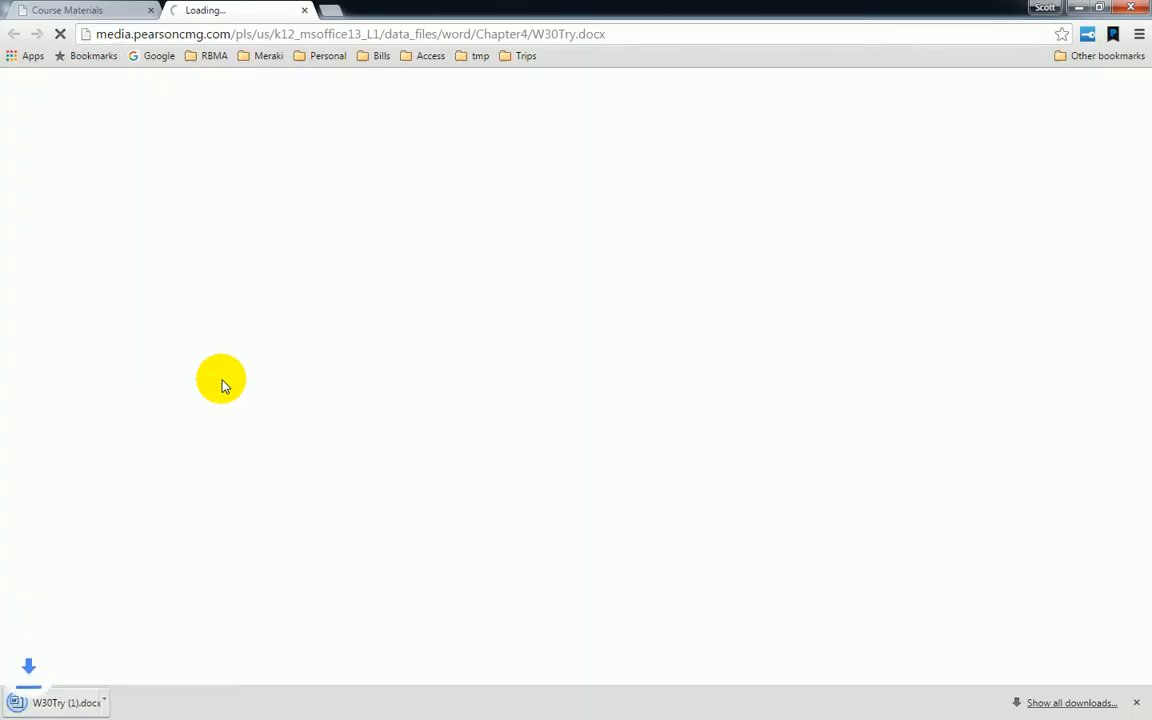
{"action": "left_click", "coordinate": [89, 704]}
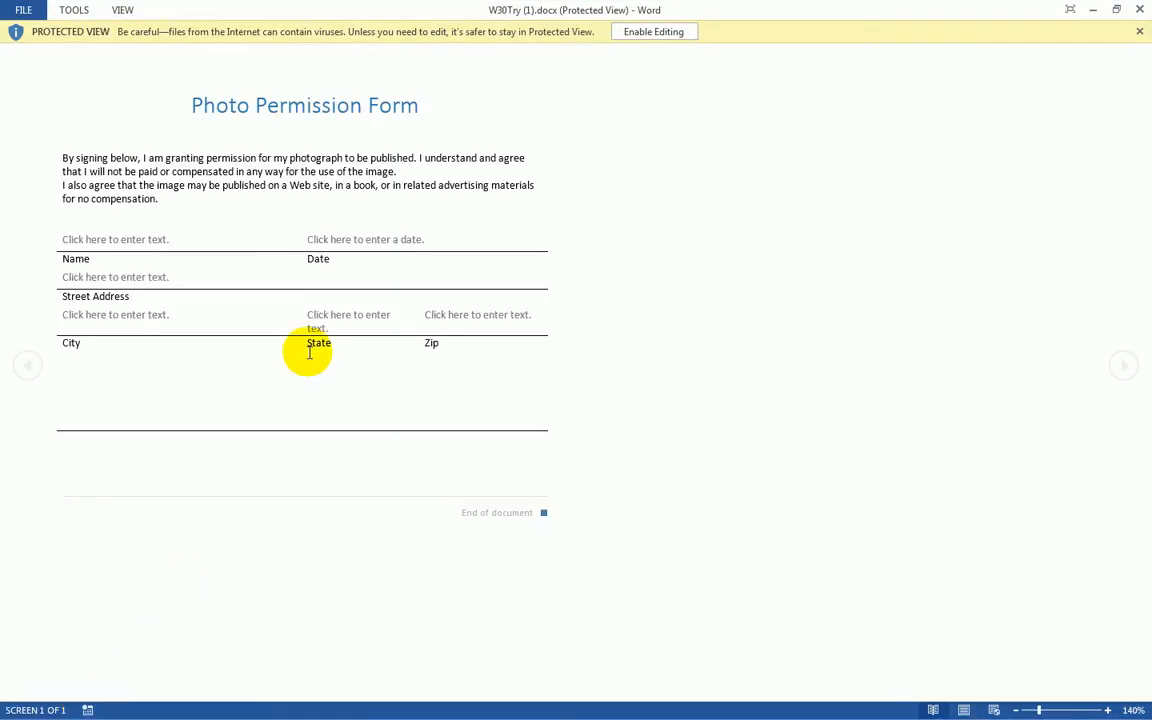
Enable editing on the Photo Permission Form and save it to Dec 5 as W30Try-sm.docx
{"action": "left_click", "coordinate": [651, 33]}
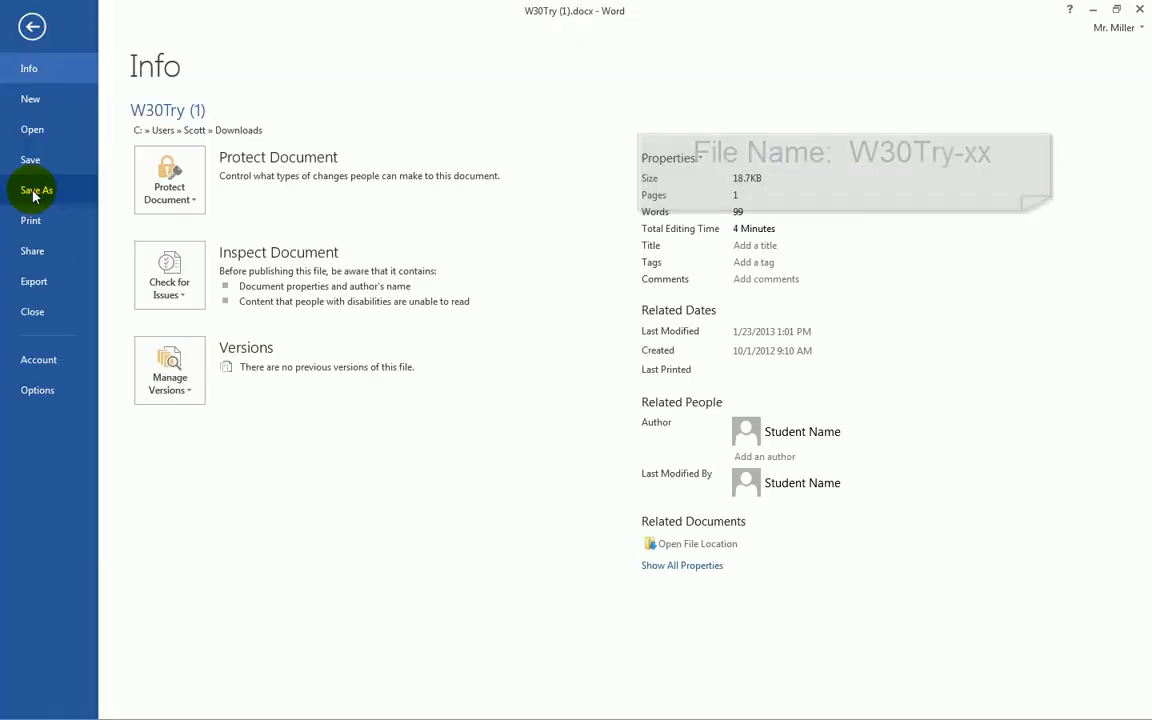
{"action": "left_click", "coordinate": [34, 188]}
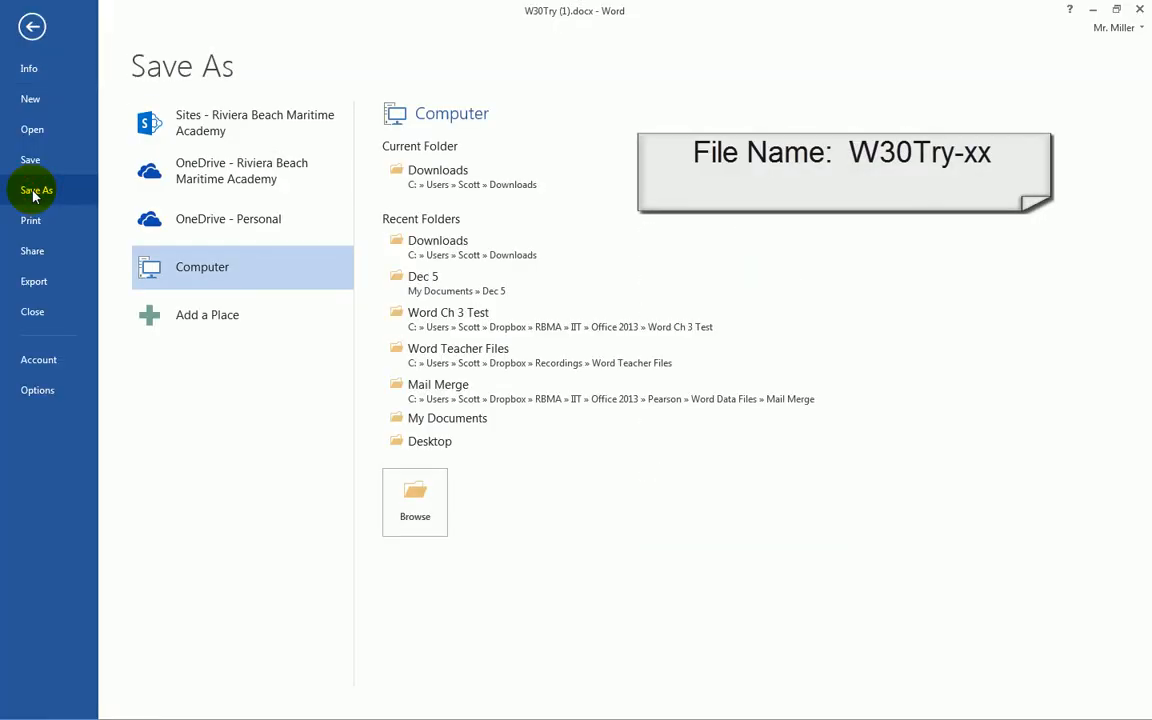
{"action": "left_click", "coordinate": [432, 289]}
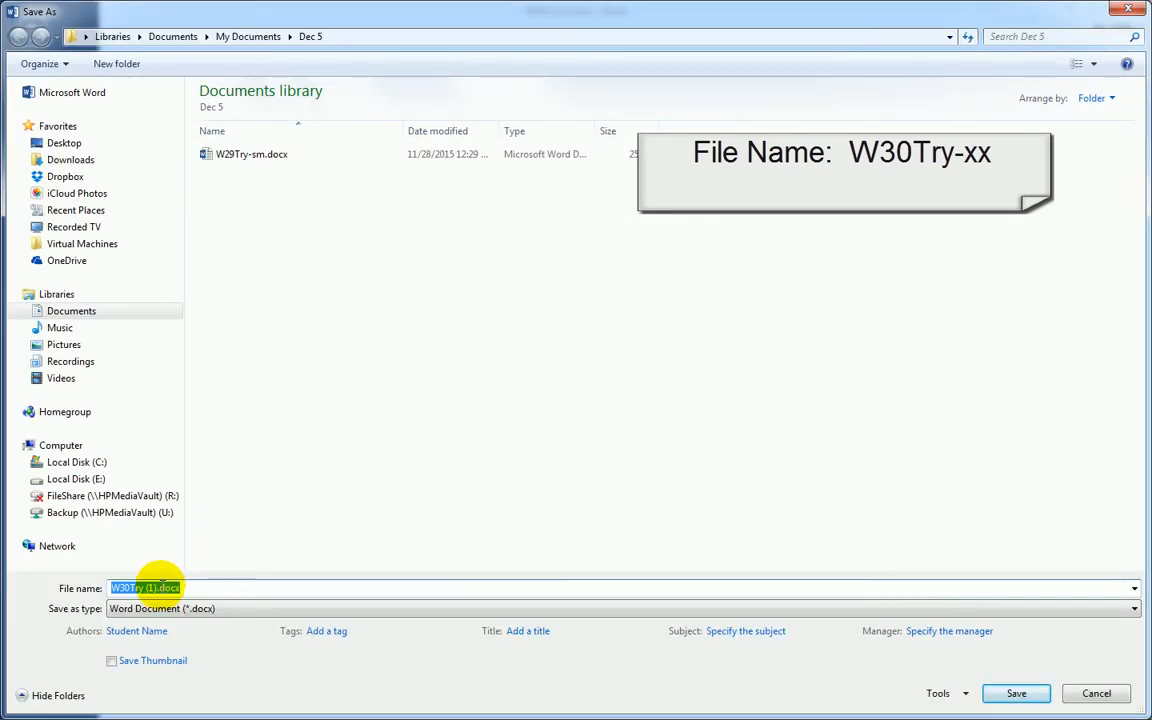
{"action": "left_click", "coordinate": [152, 589]}
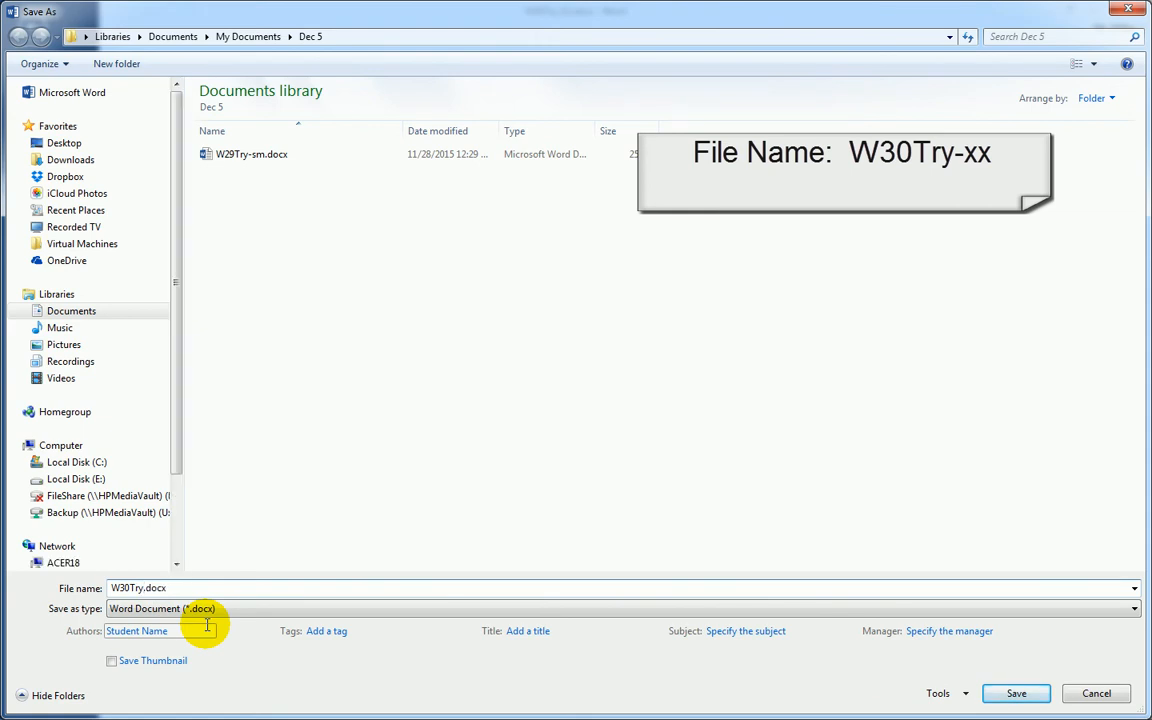
{"action": "key", "text": "Return"}
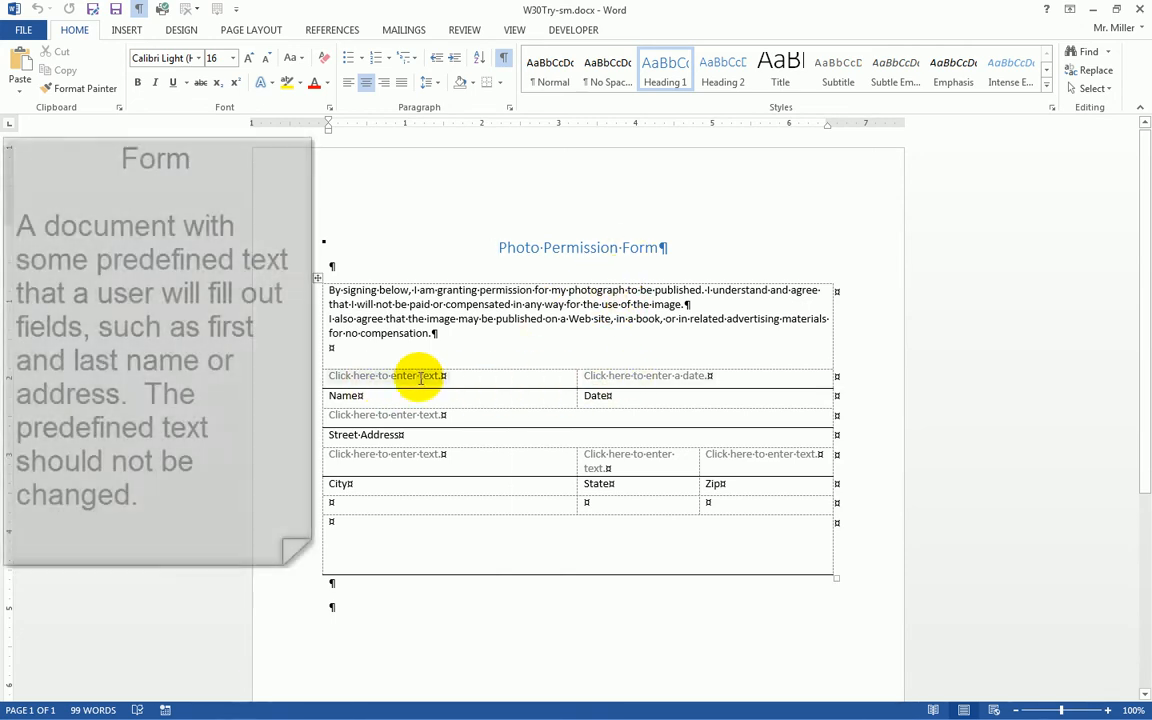
{"action": "left_click", "coordinate": [378, 378]}
{"action": "left_click", "coordinate": [389, 304]}
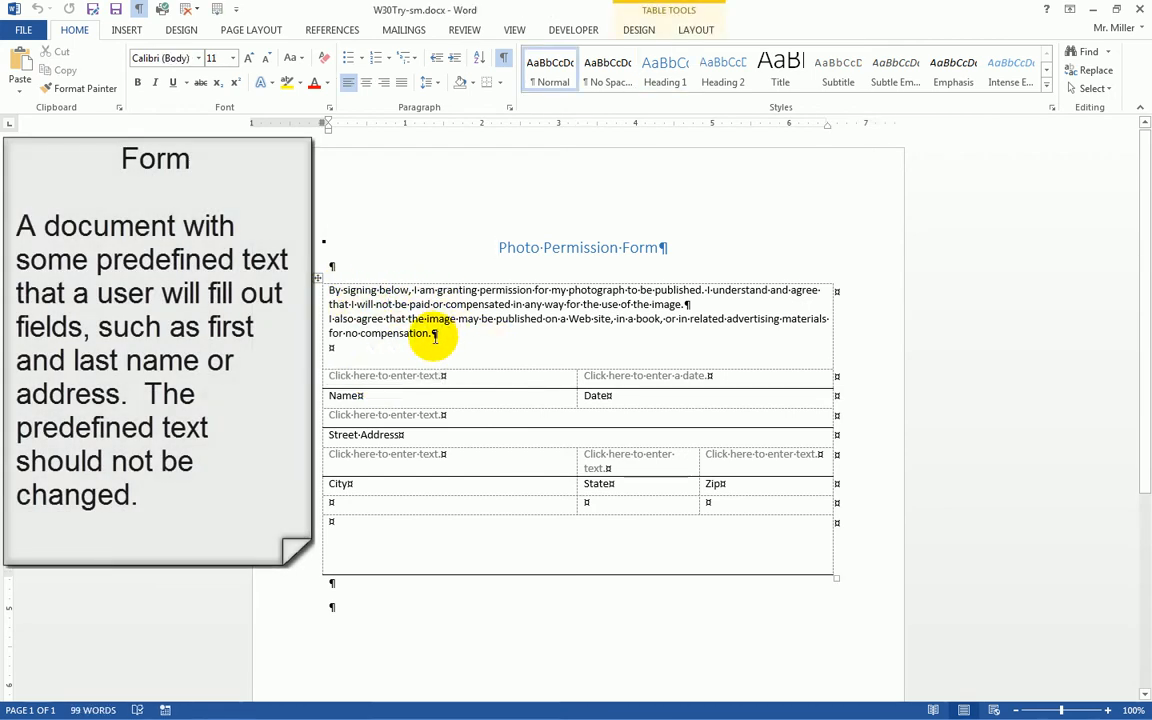
{"action": "left_click", "coordinate": [375, 378]}
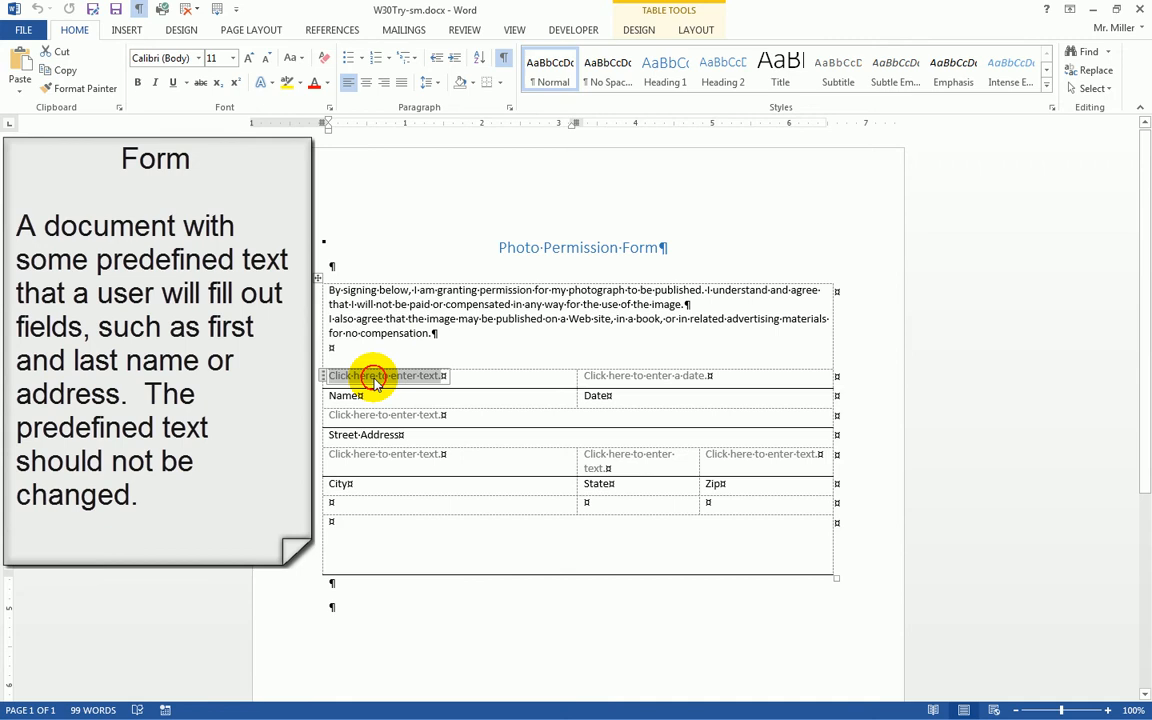
{"action": "left_click", "coordinate": [640, 380]}
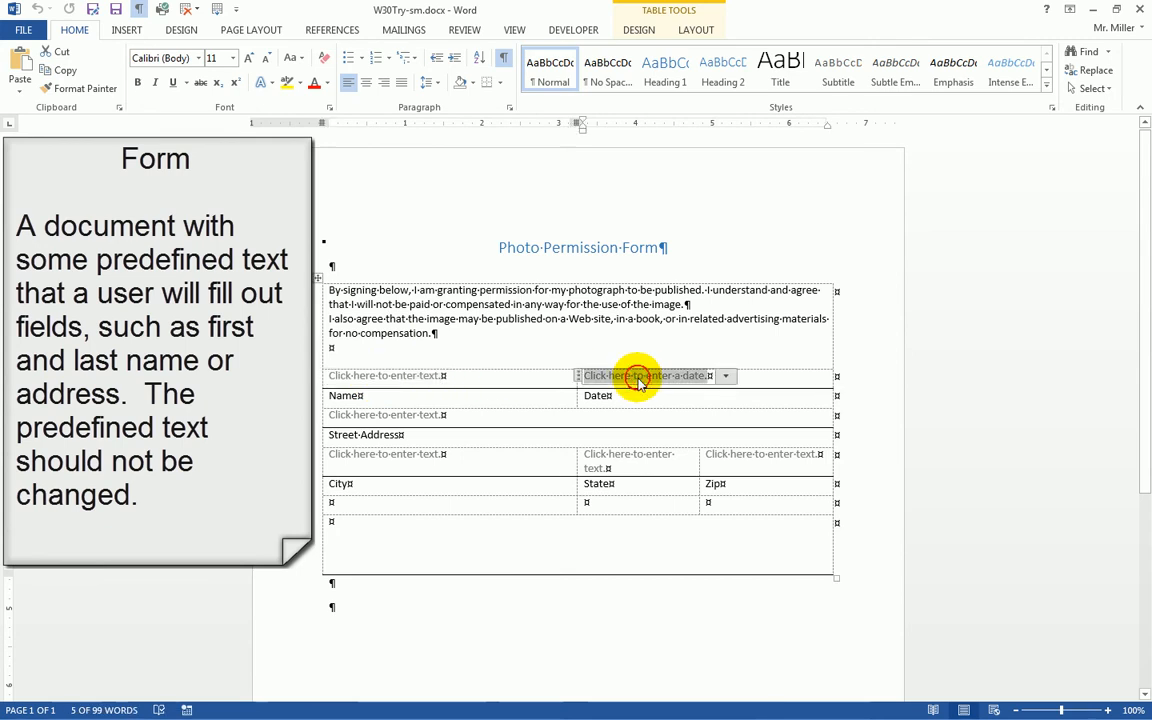
{"action": "left_click", "coordinate": [390, 416]}
{"action": "left_click", "coordinate": [389, 457]}
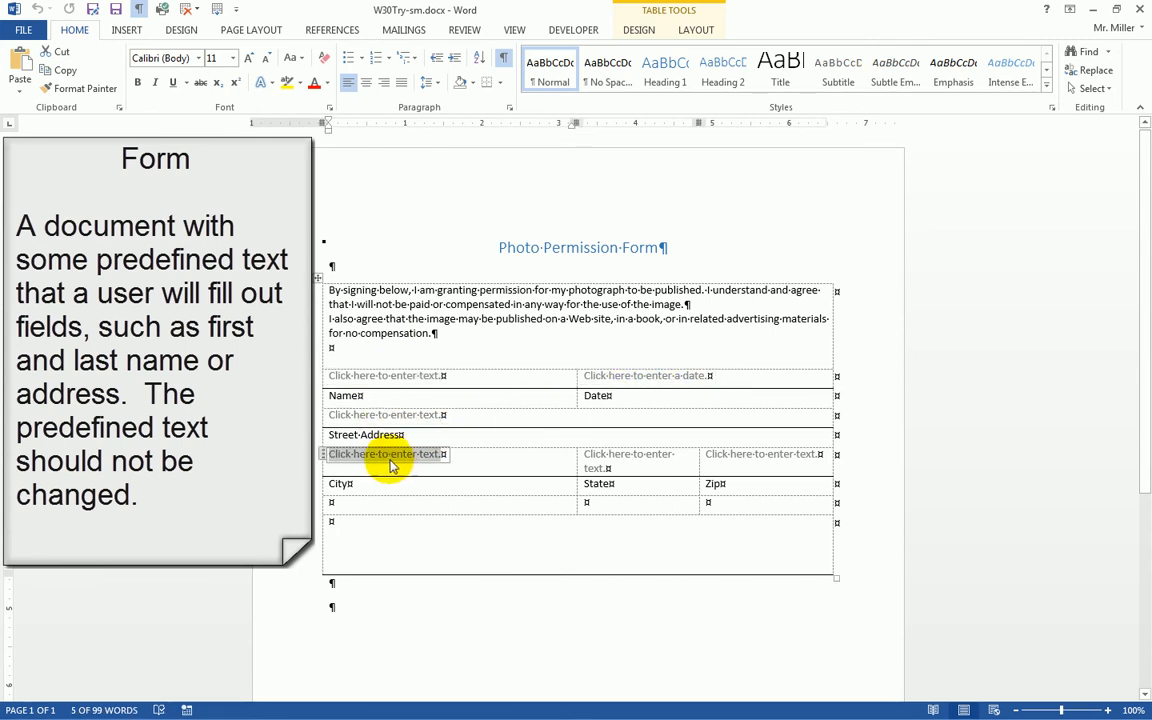
{"action": "left_click", "coordinate": [362, 415]}
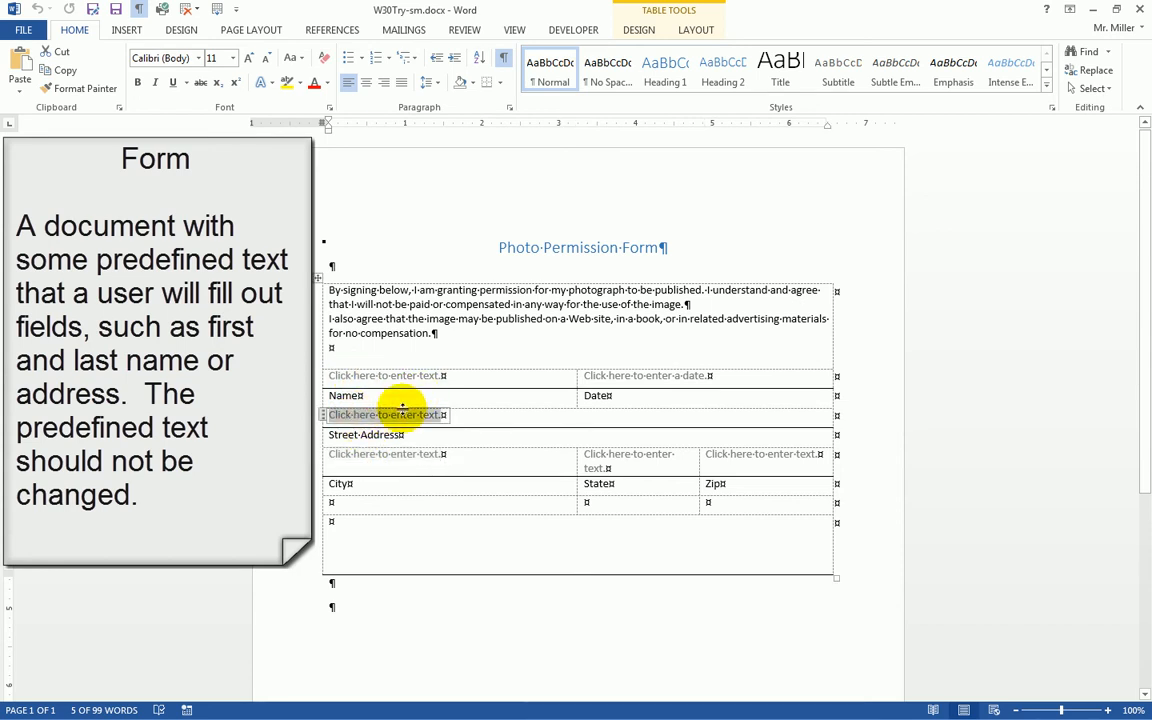
{"action": "left_click", "coordinate": [368, 458]}
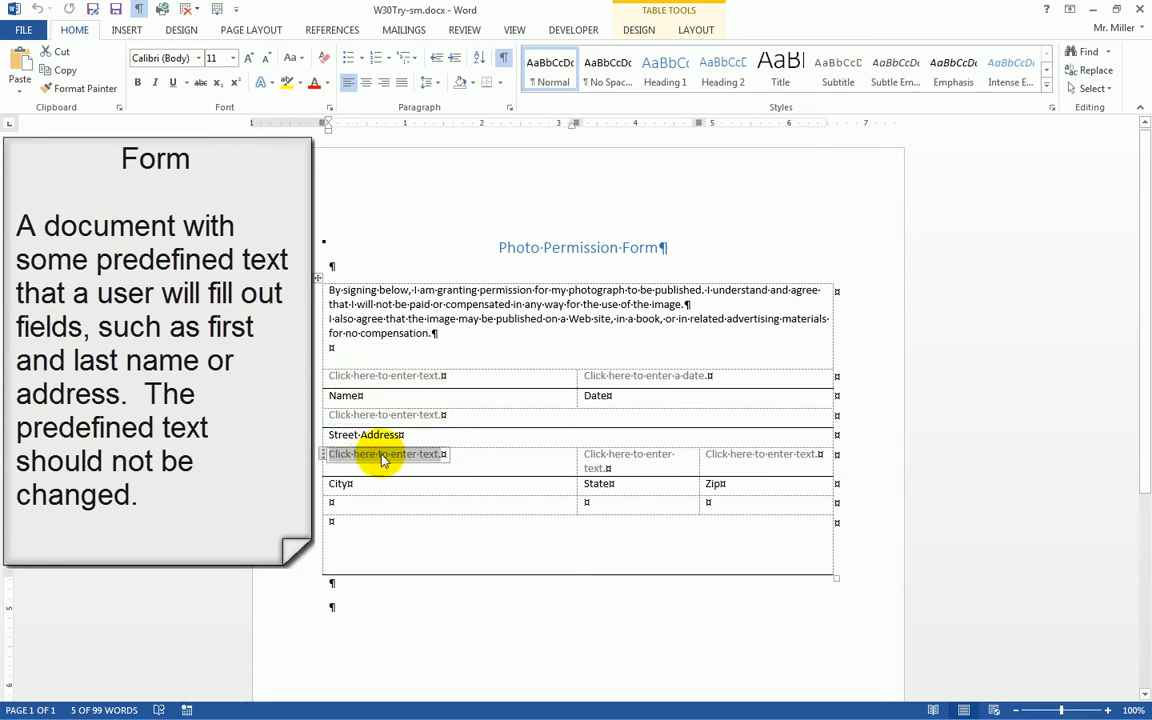
{"action": "left_click", "coordinate": [605, 467]}
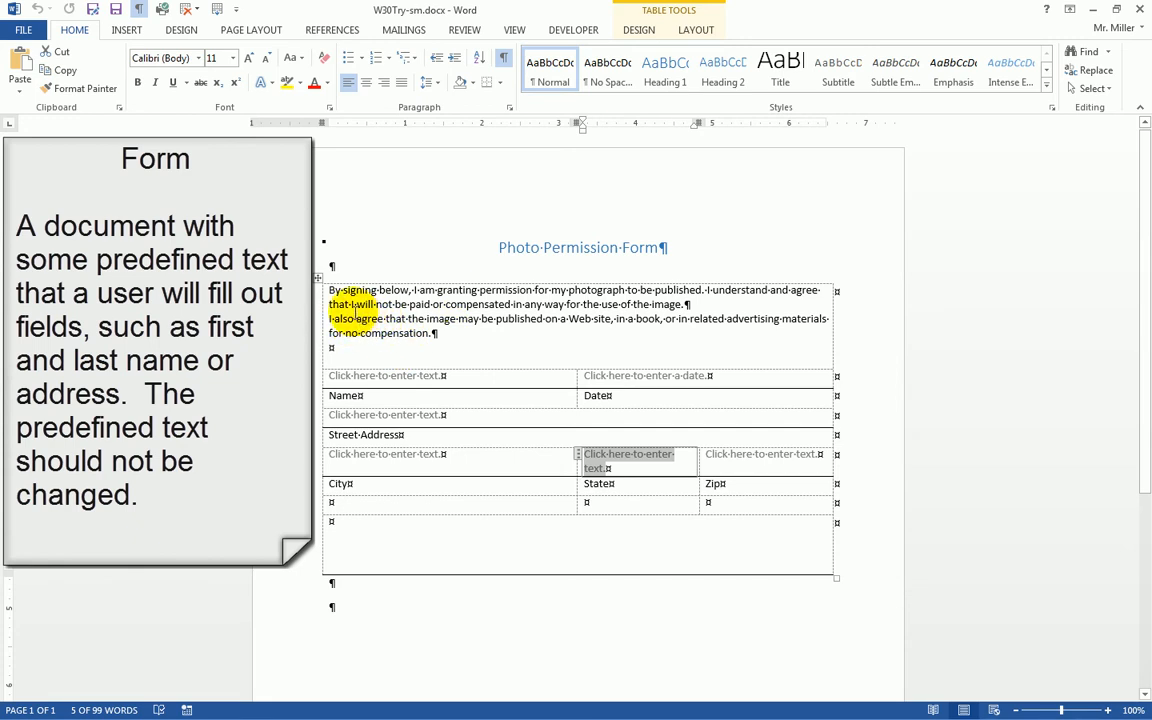
{"action": "left_click_drag", "start_coordinate": [331, 292], "coordinate": [442, 337]}
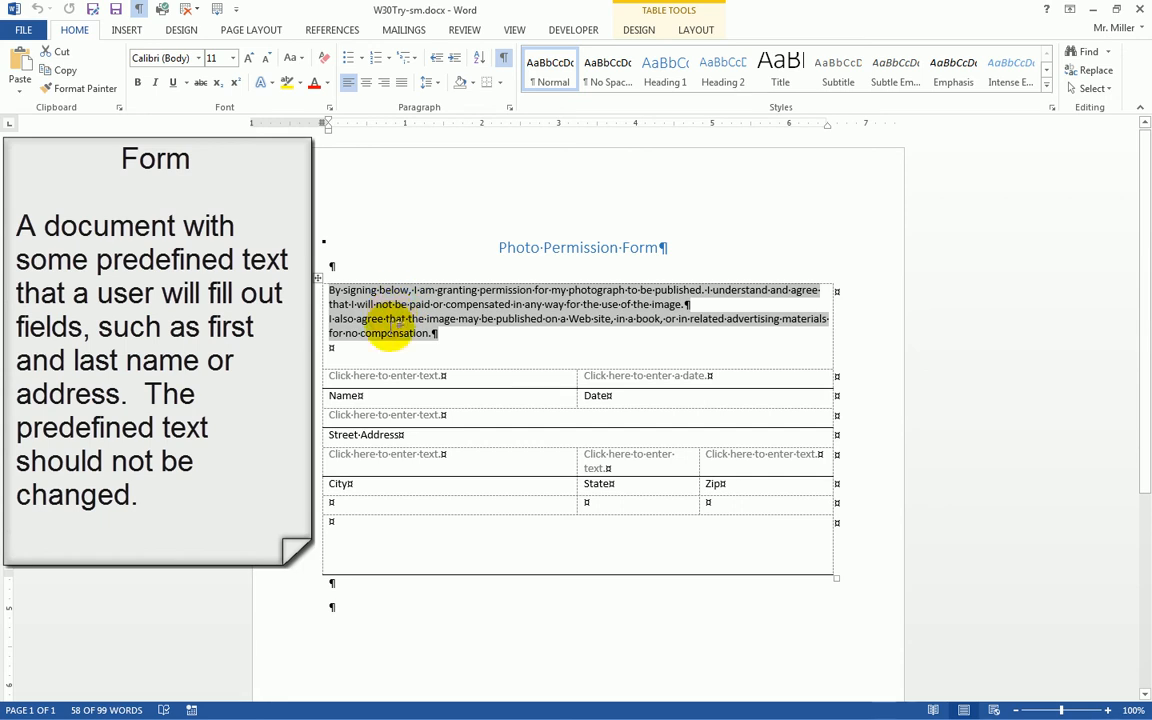
{"action": "left_click", "coordinate": [384, 375]}
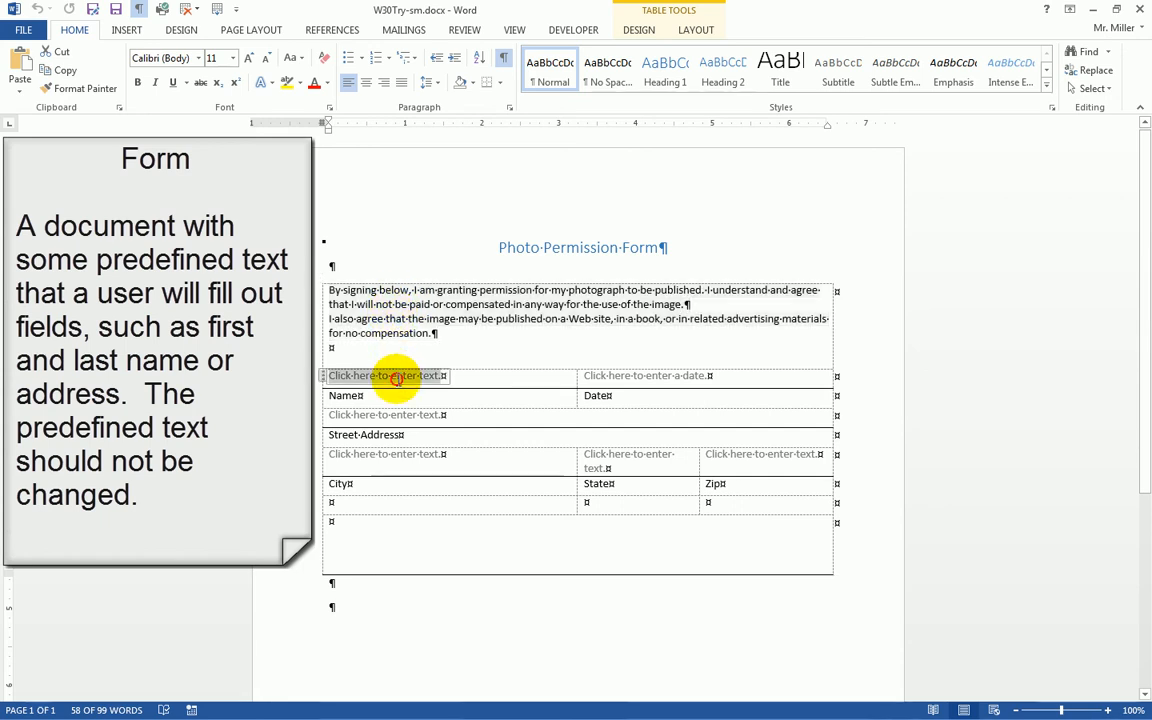
{"action": "left_click", "coordinate": [638, 378]}
{"action": "left_click", "coordinate": [415, 414]}
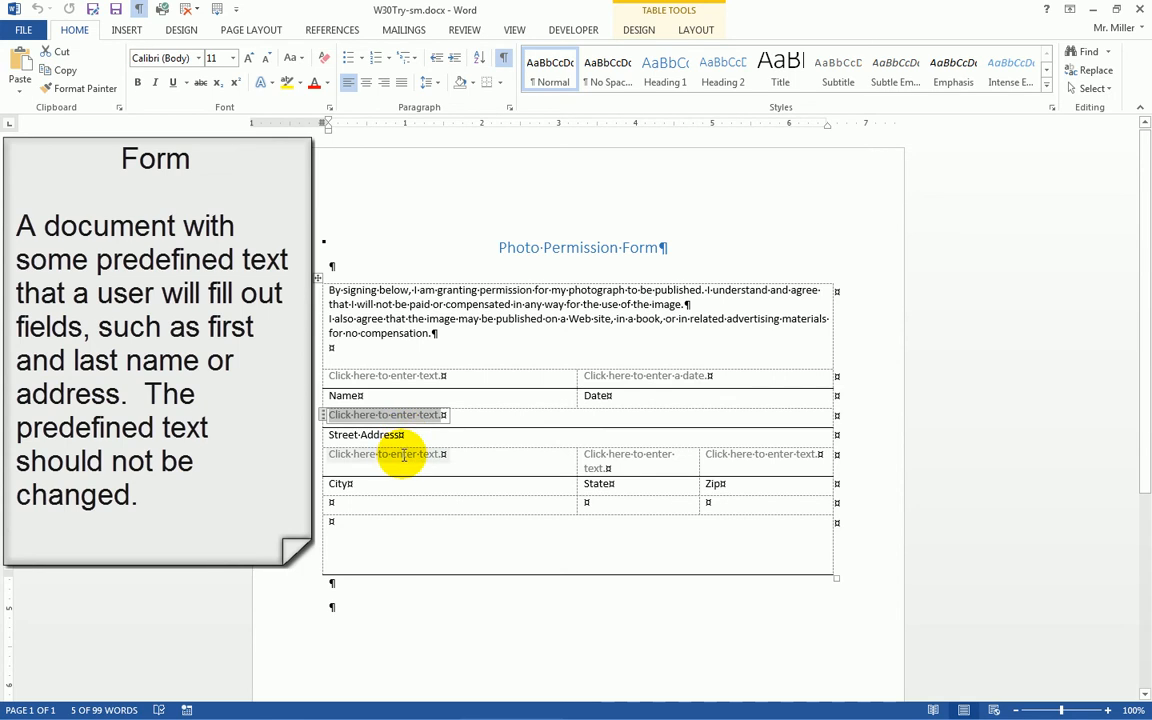
{"action": "left_click", "coordinate": [404, 455]}
{"action": "left_click", "coordinate": [617, 457]}
{"action": "left_click", "coordinate": [744, 463]}
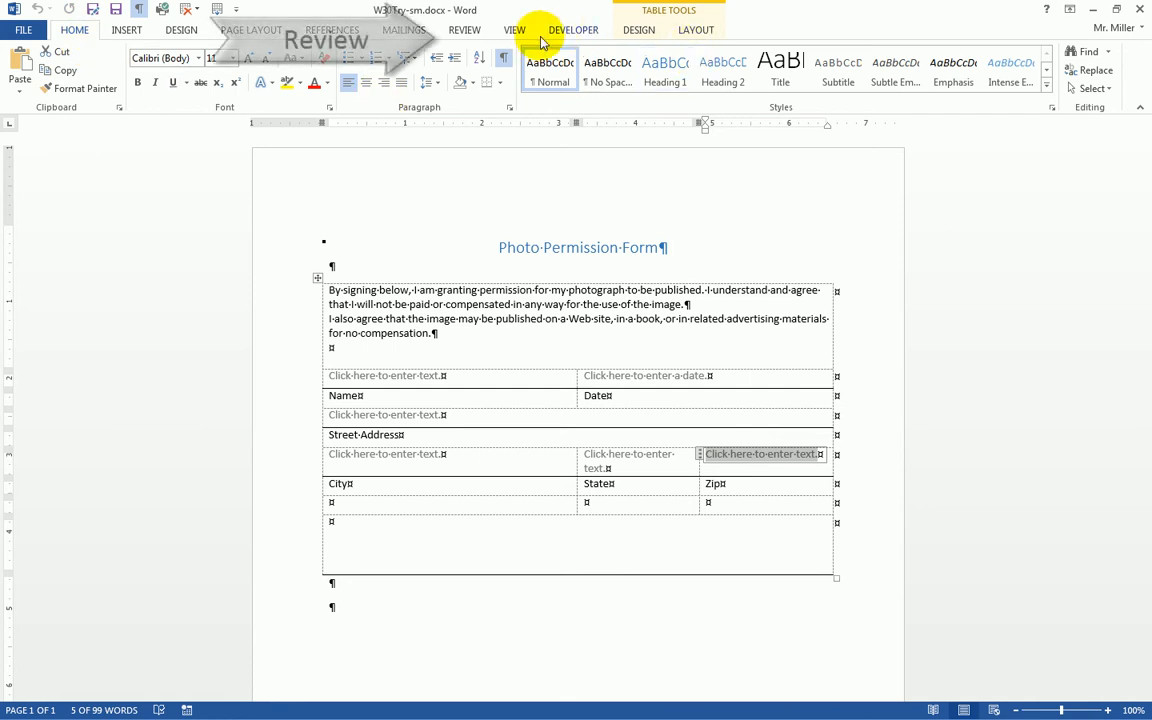
Open the Restrict Editing pane from the Review tab's Protect group
{"action": "left_click", "coordinate": [467, 32]}
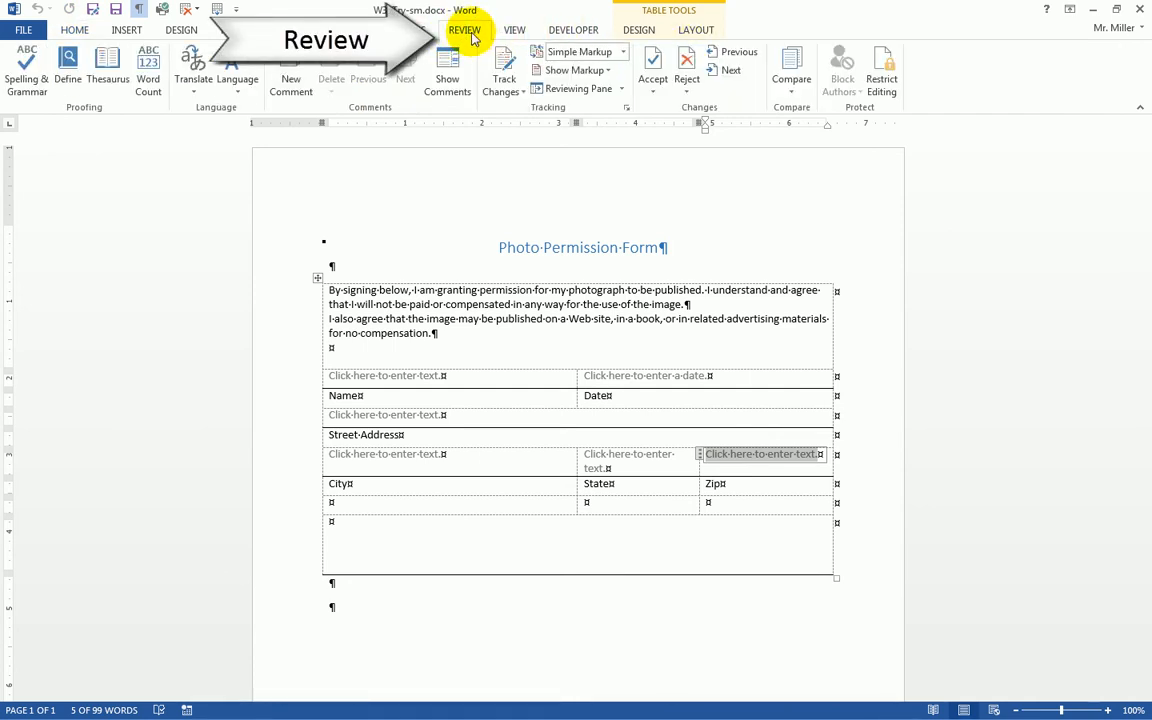
{"action": "left_click", "coordinate": [886, 74]}
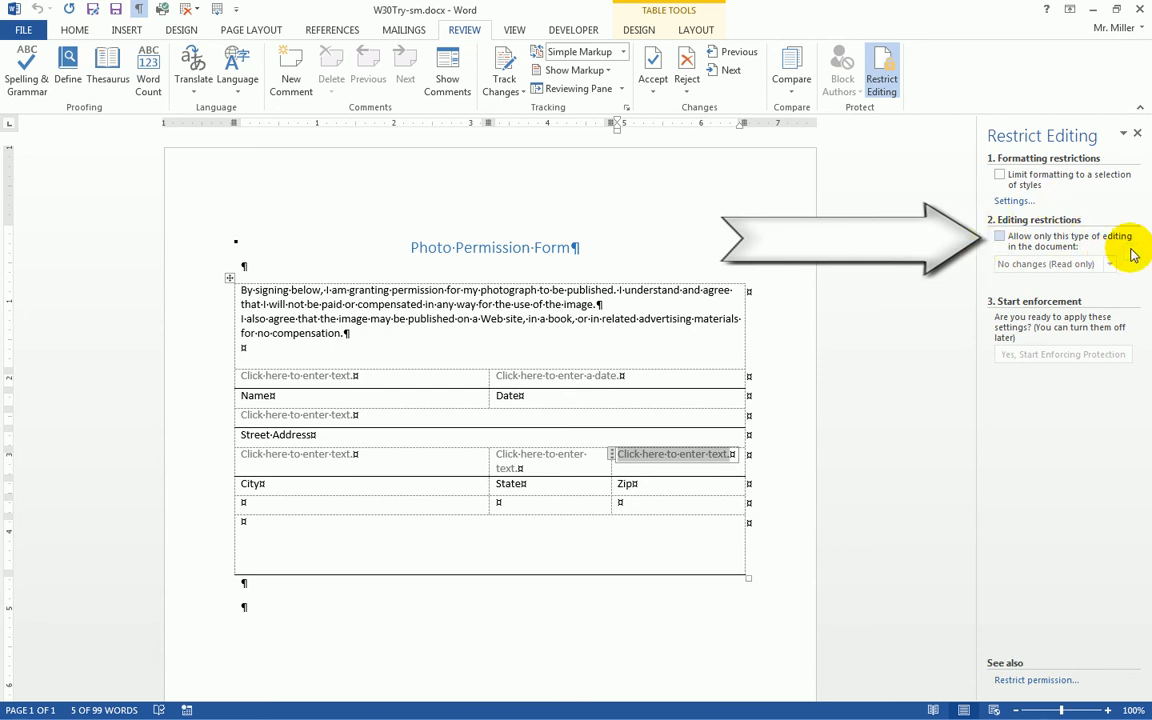
Check Allow only this type of editing and choose Filling in forms
{"action": "left_click", "coordinate": [1000, 238]}
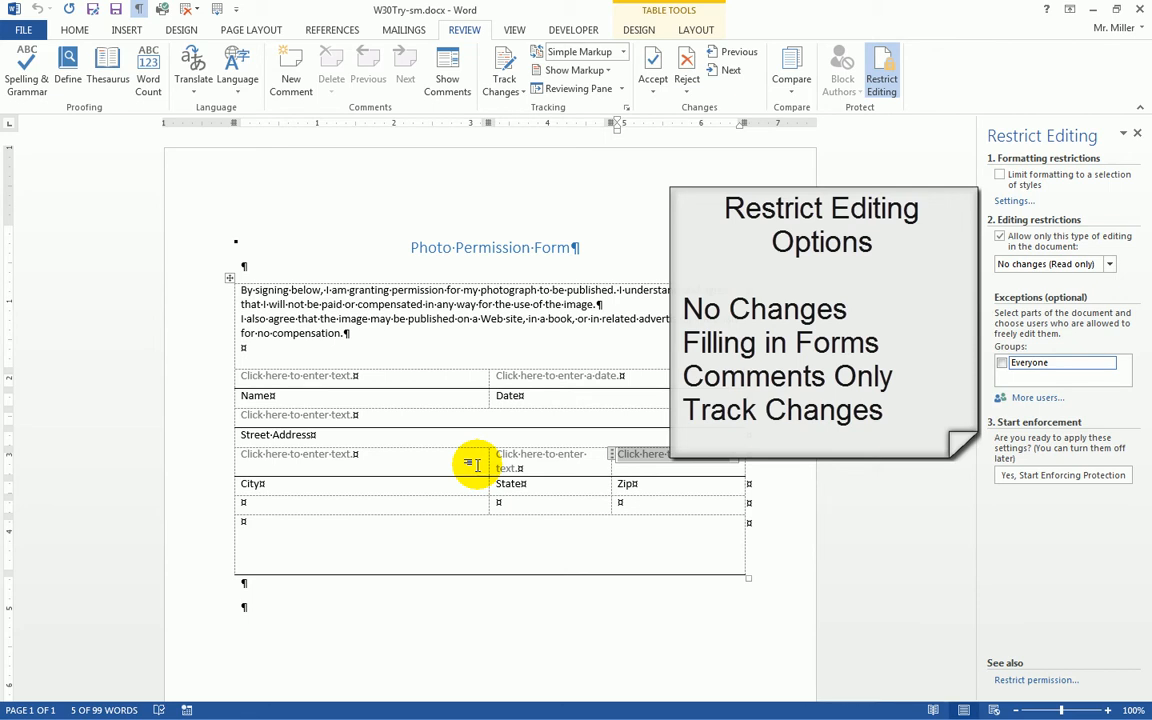
{"action": "left_click", "coordinate": [1110, 266]}
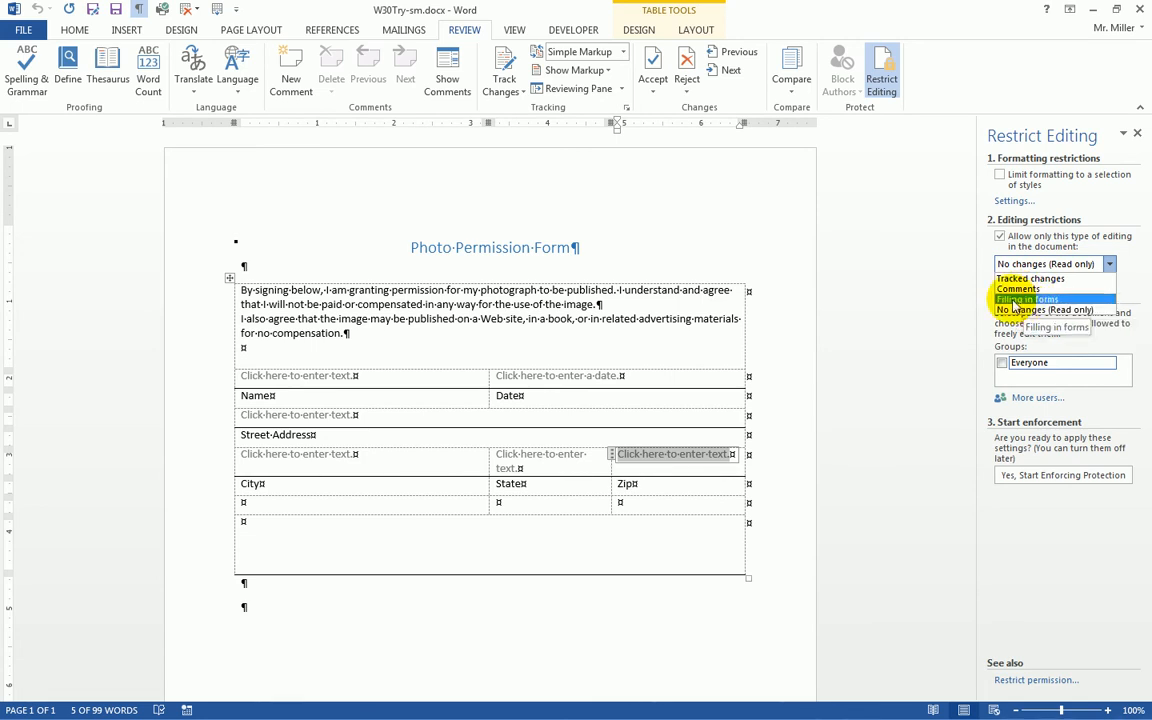
{"action": "left_click", "coordinate": [1013, 300]}
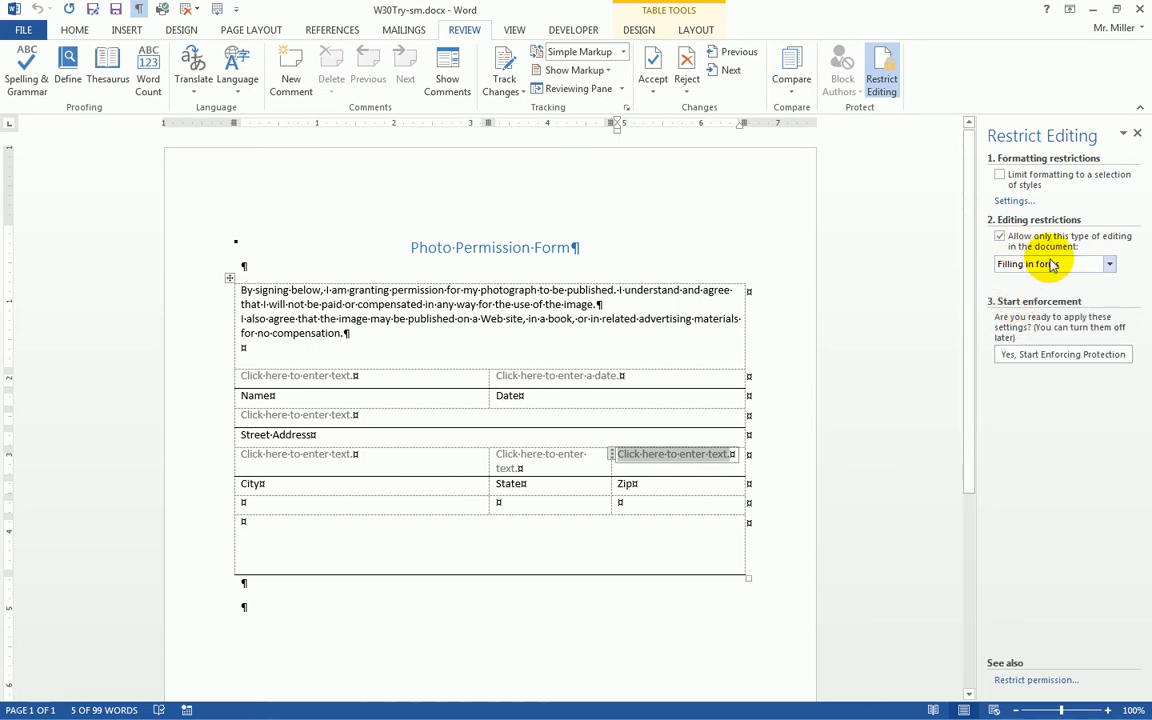
{"action": "left_click", "coordinate": [1110, 264]}
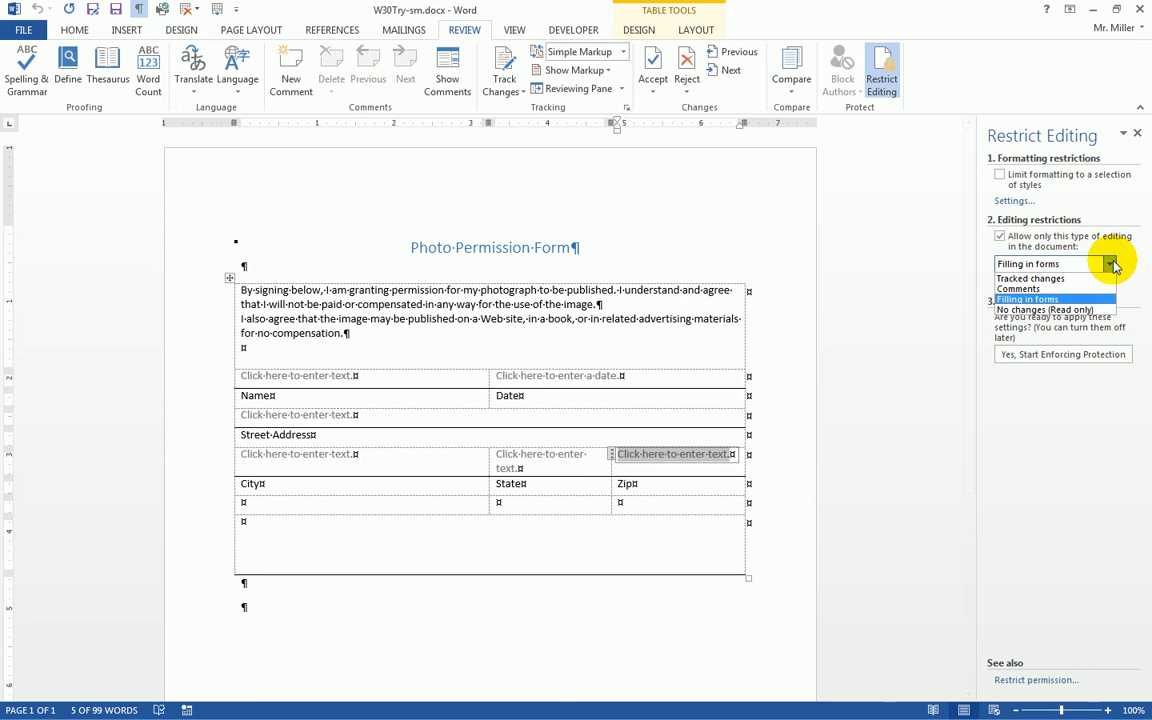
{"action": "left_click", "coordinate": [1040, 299]}
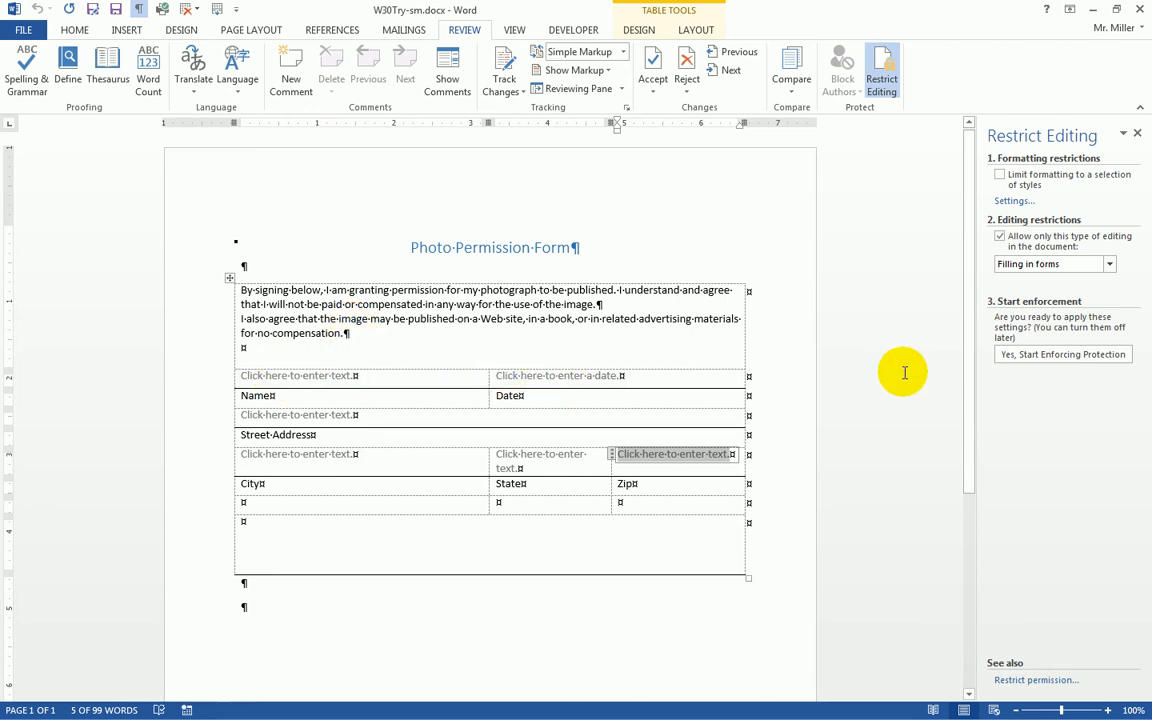
Start enforcing protection, leaving both password boxes empty
{"action": "left_click", "coordinate": [1040, 362]}
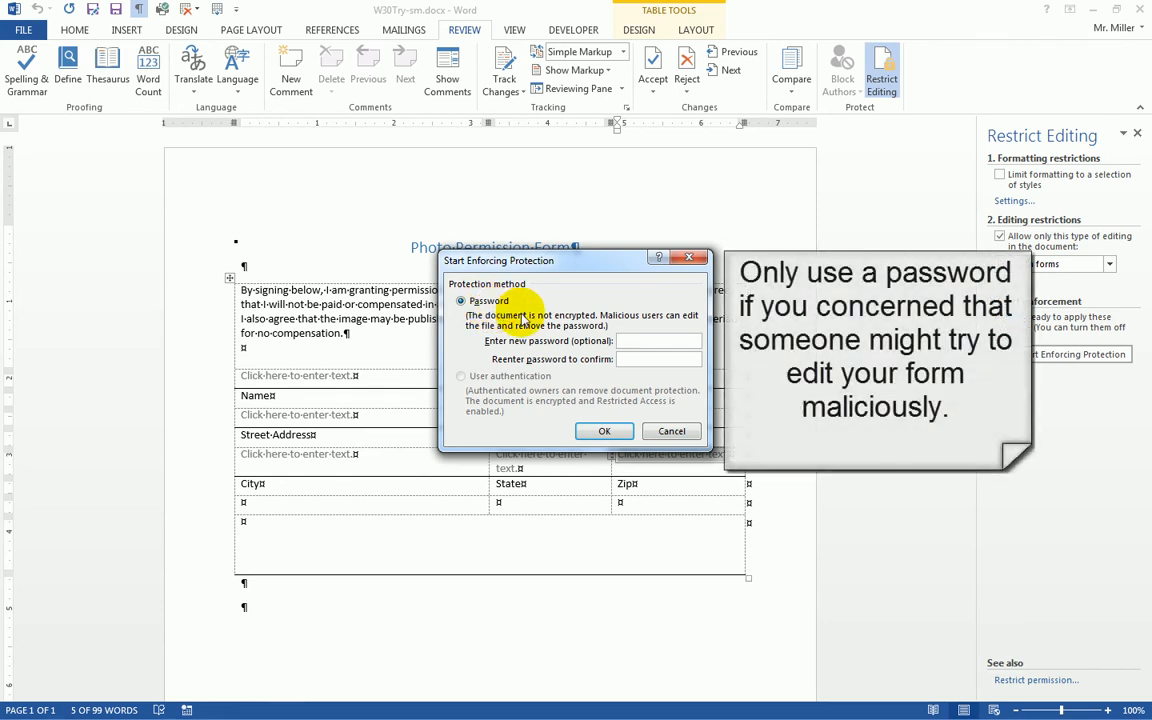
{"action": "left_click", "coordinate": [634, 341]}
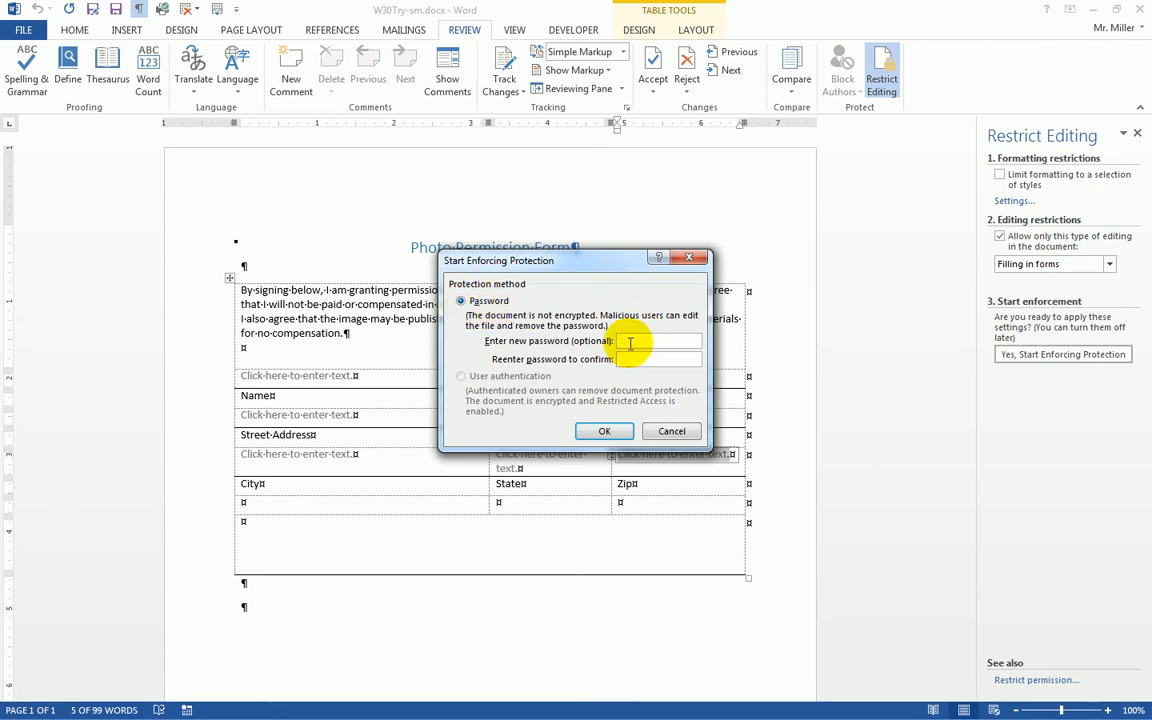
{"action": "left_click", "coordinate": [605, 431]}
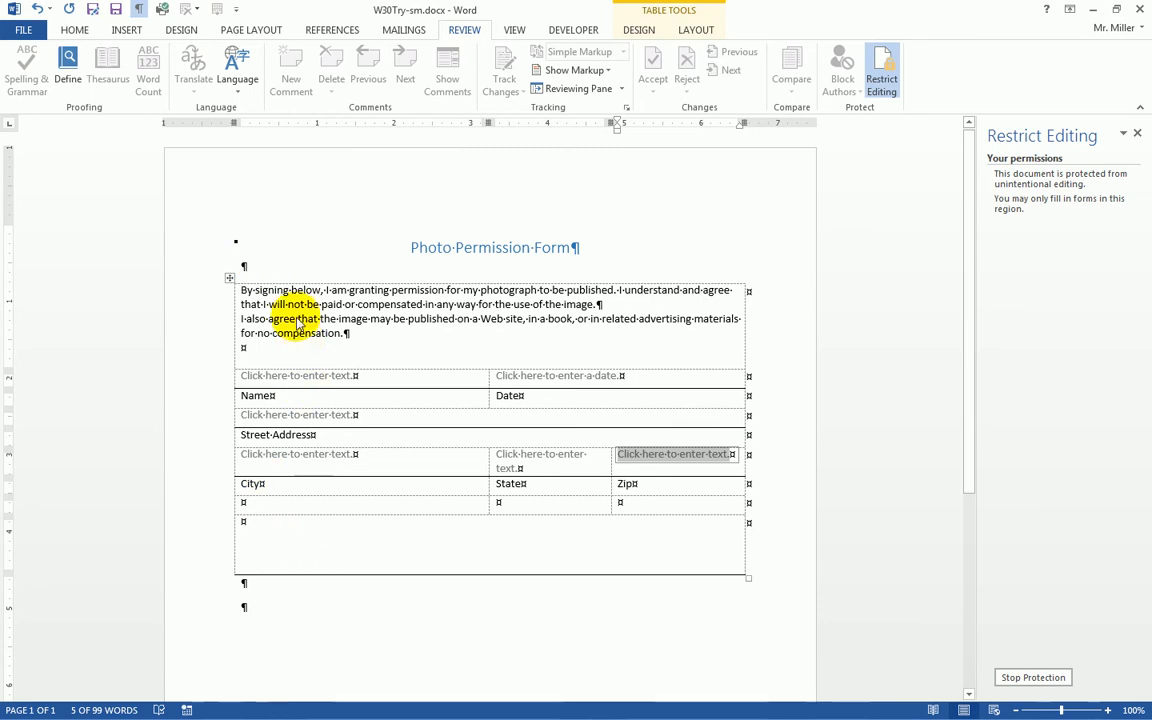
Confirm the permission paragraph is locked, then type the name into the name field
{"action": "left_click", "coordinate": [241, 288]}
{"action": "left_click_drag", "start_coordinate": [242, 290], "coordinate": [338, 331]}
{"action": "left_click", "coordinate": [256, 294]}
{"action": "left_click", "coordinate": [315, 304]}
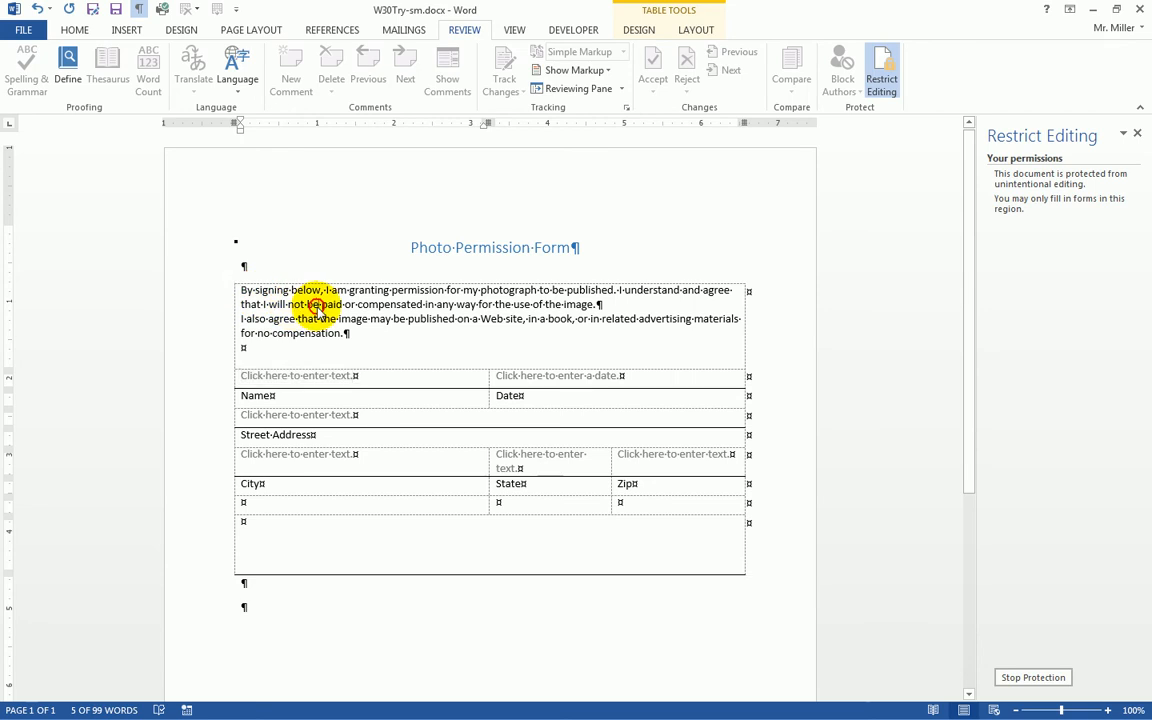
{"action": "left_click", "coordinate": [389, 305]}
{"action": "left_click", "coordinate": [469, 312]}
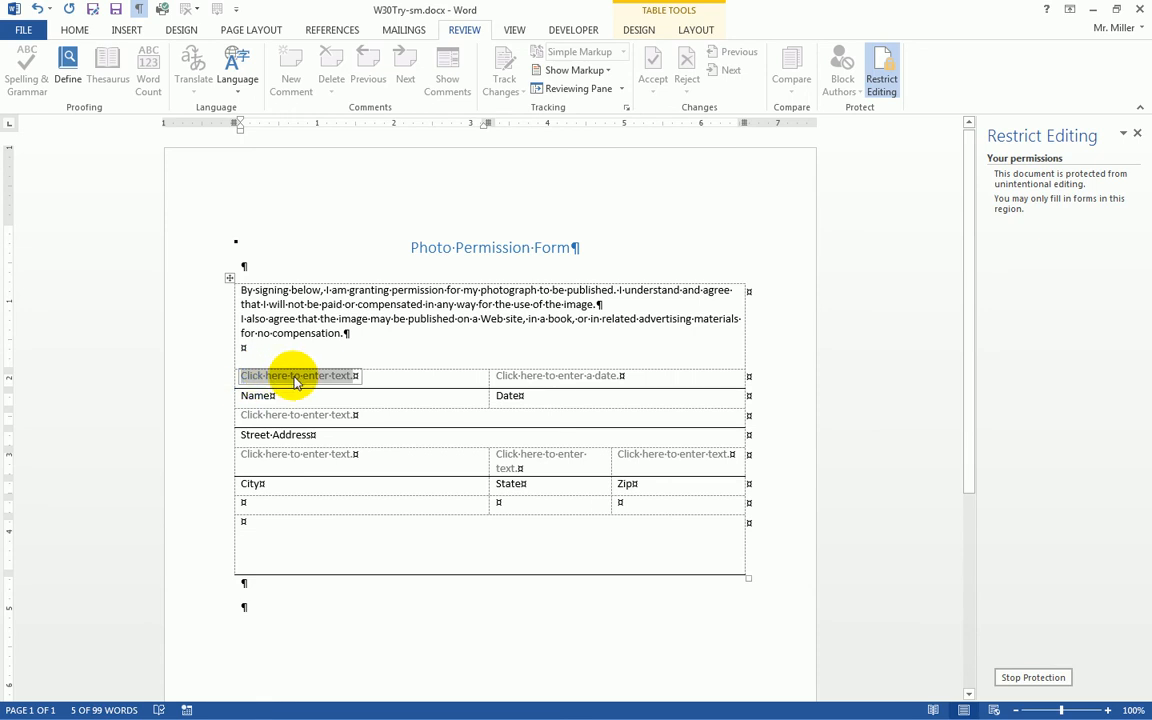
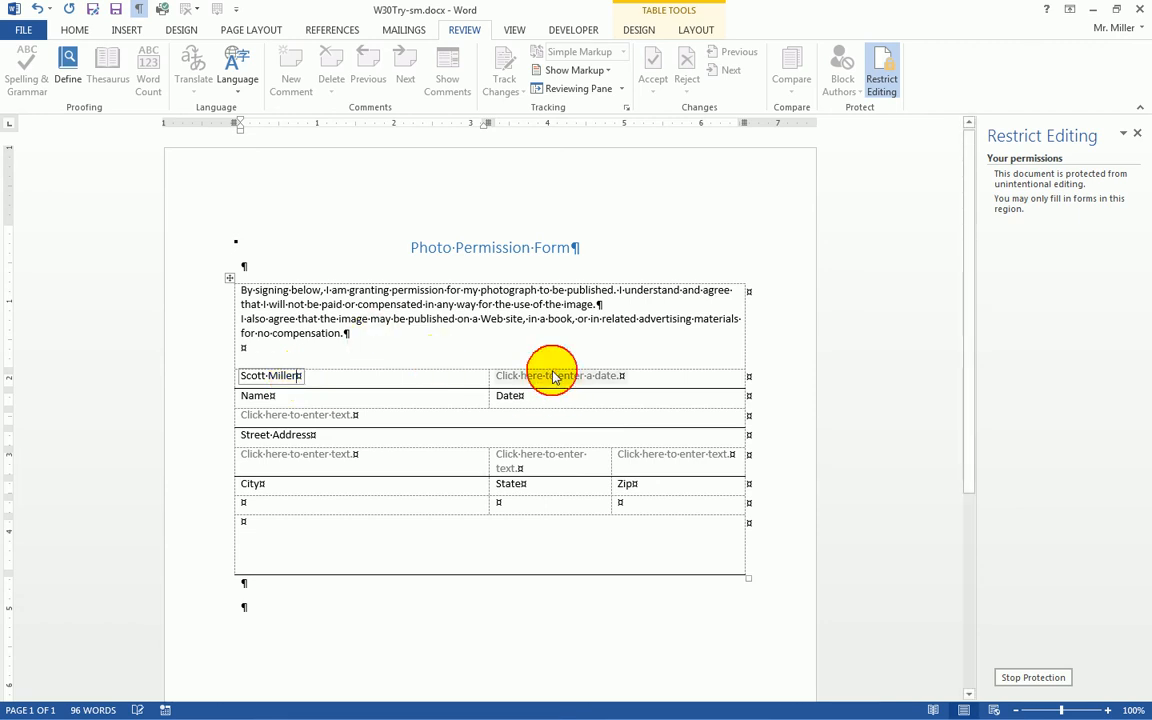
Pick 11/28/2015 in the date field and type the street address
{"action": "left_click", "coordinate": [620, 375]}
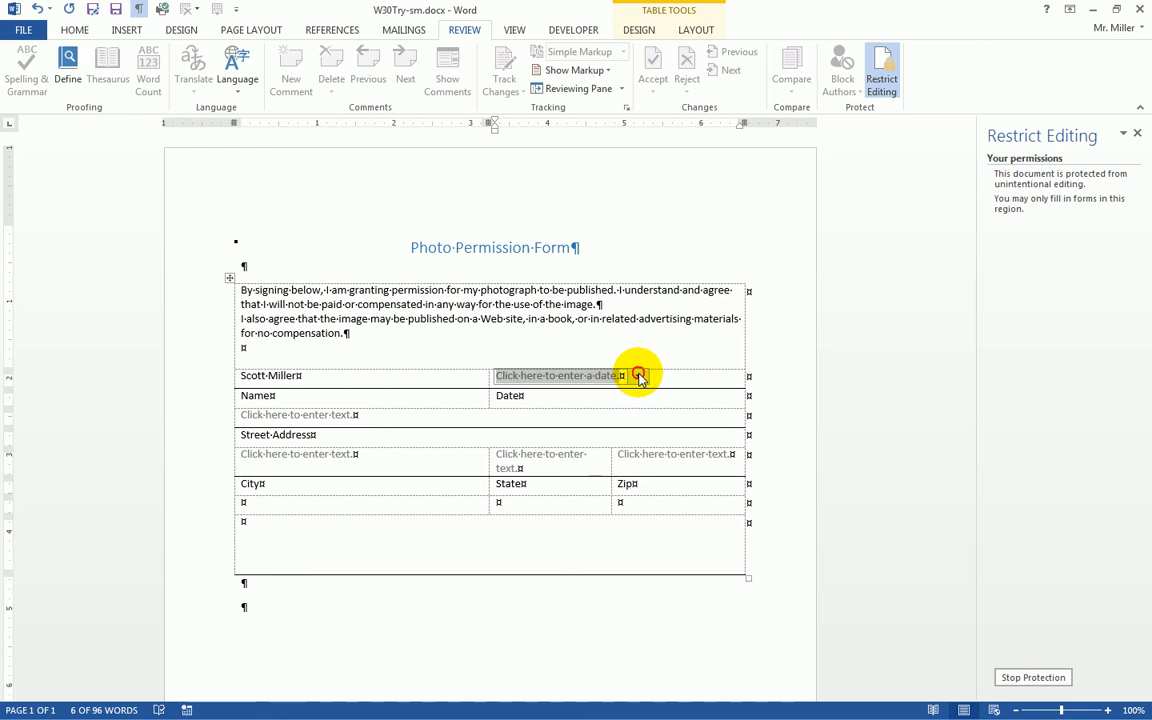
{"action": "left_click", "coordinate": [640, 376]}
{"action": "left_click", "coordinate": [627, 465]}
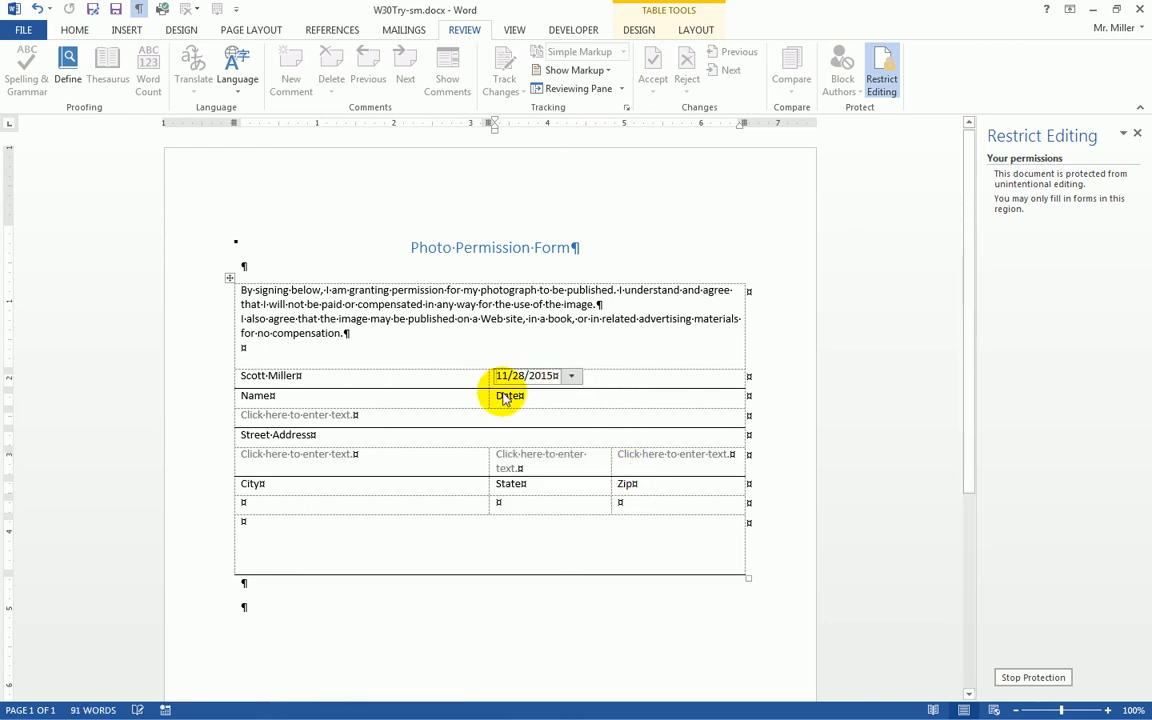
{"action": "left_click", "coordinate": [272, 414]}
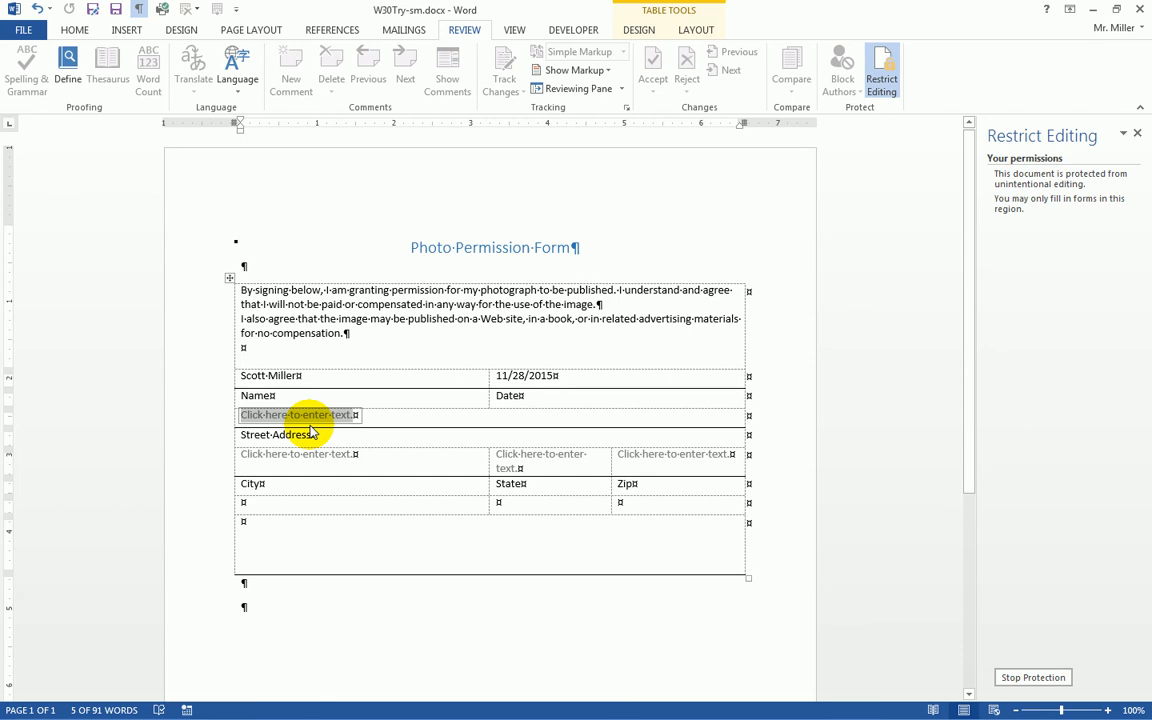
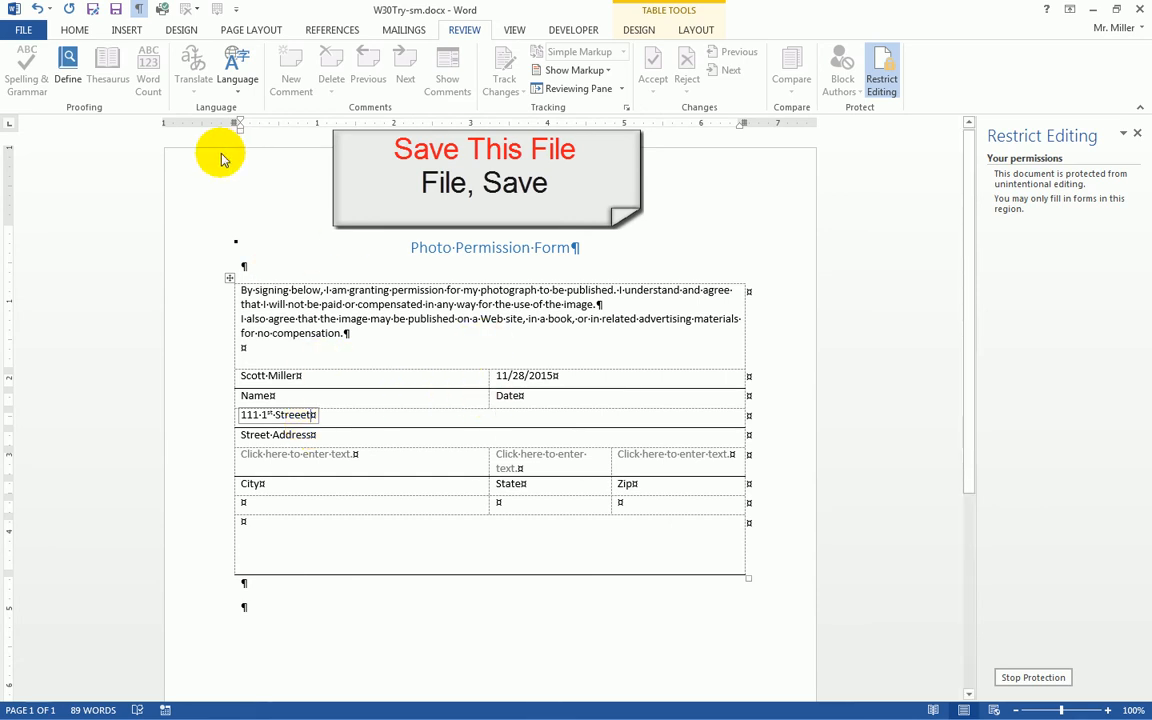
Save the form, then save a copy in Dec 5 as W30TryB-sm.docx by adding B
{"action": "left_click", "coordinate": [117, 10]}
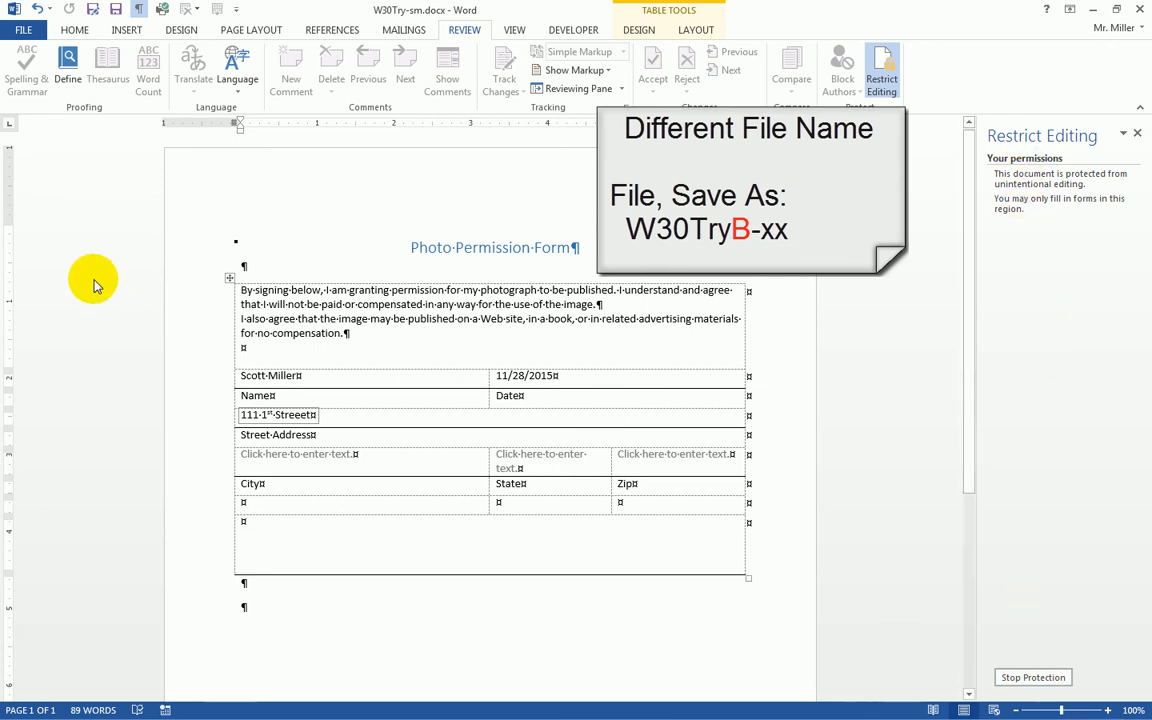
{"action": "left_click", "coordinate": [22, 31]}
{"action": "left_click", "coordinate": [40, 190]}
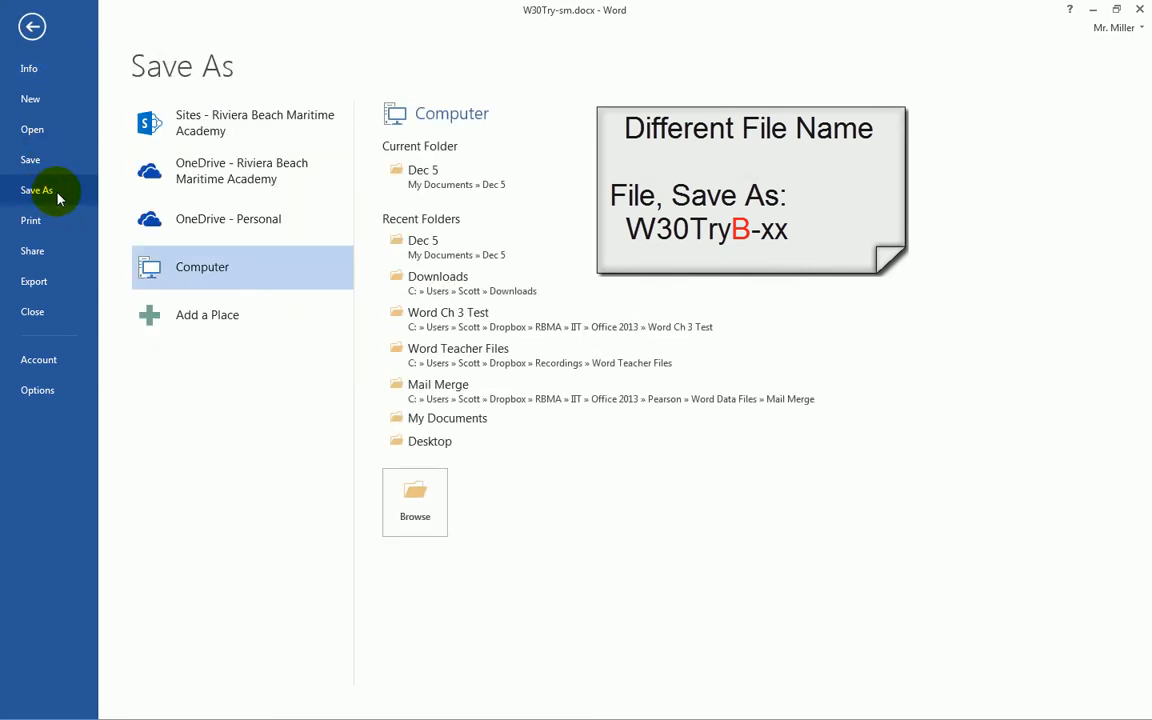
{"action": "left_click", "coordinate": [437, 179]}
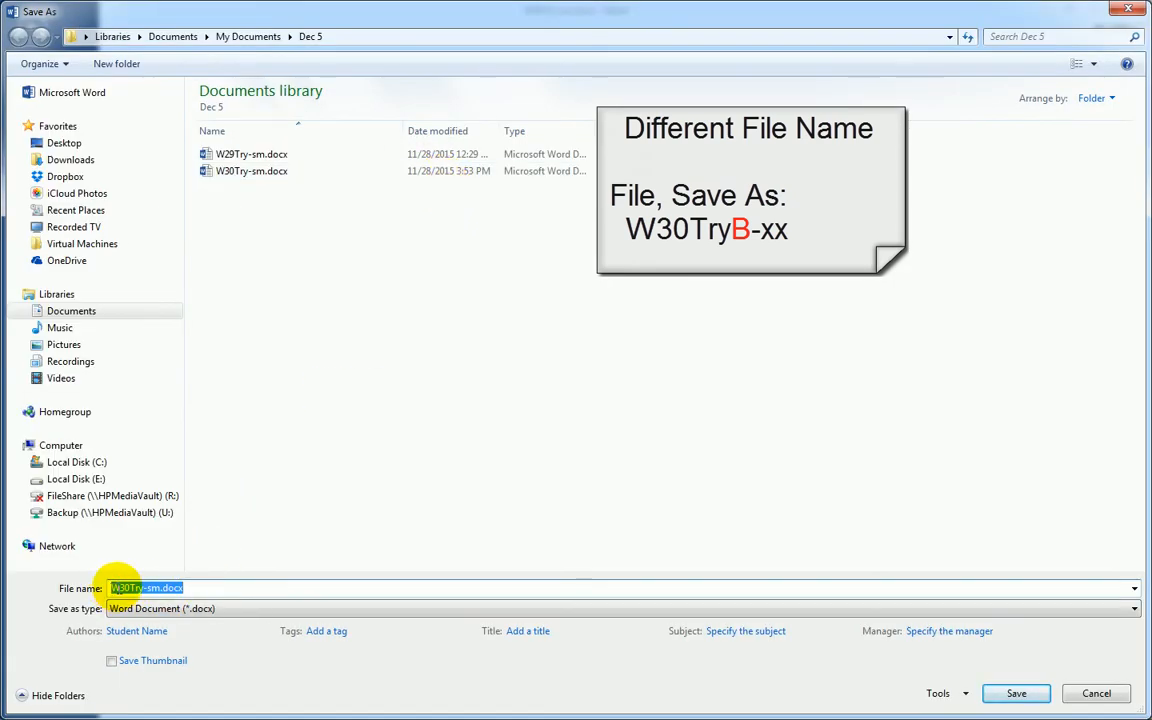
{"action": "left_click", "coordinate": [145, 588]}
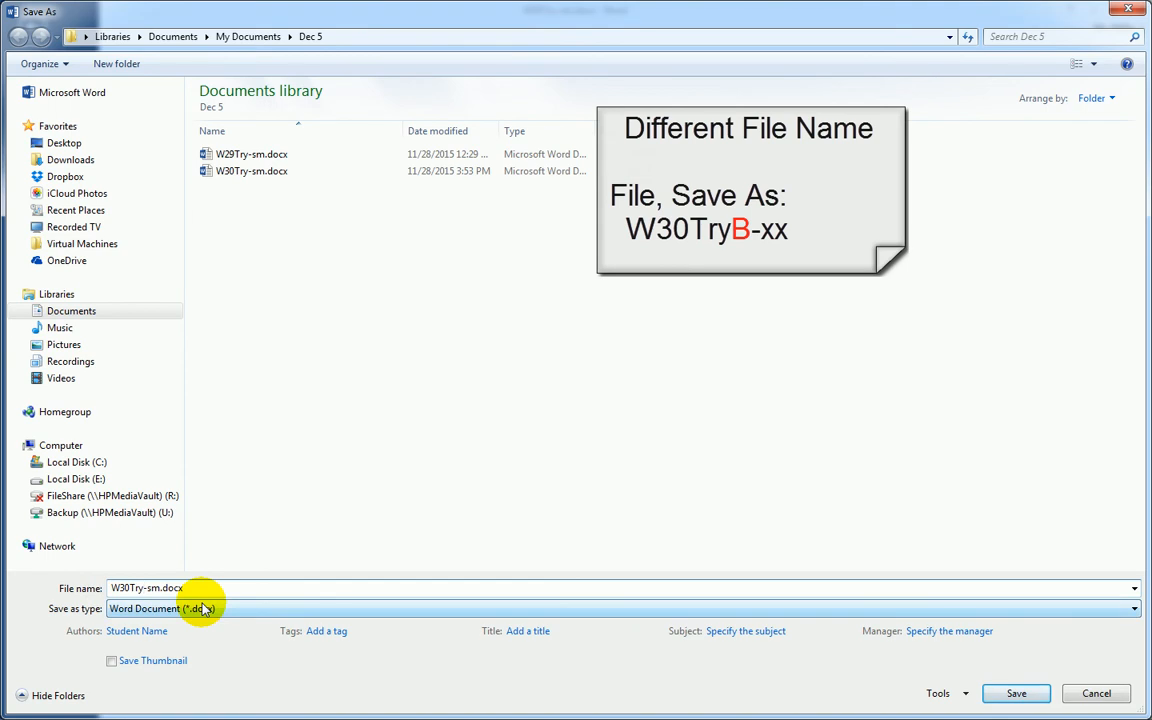
{"action": "type", "text": "B"}
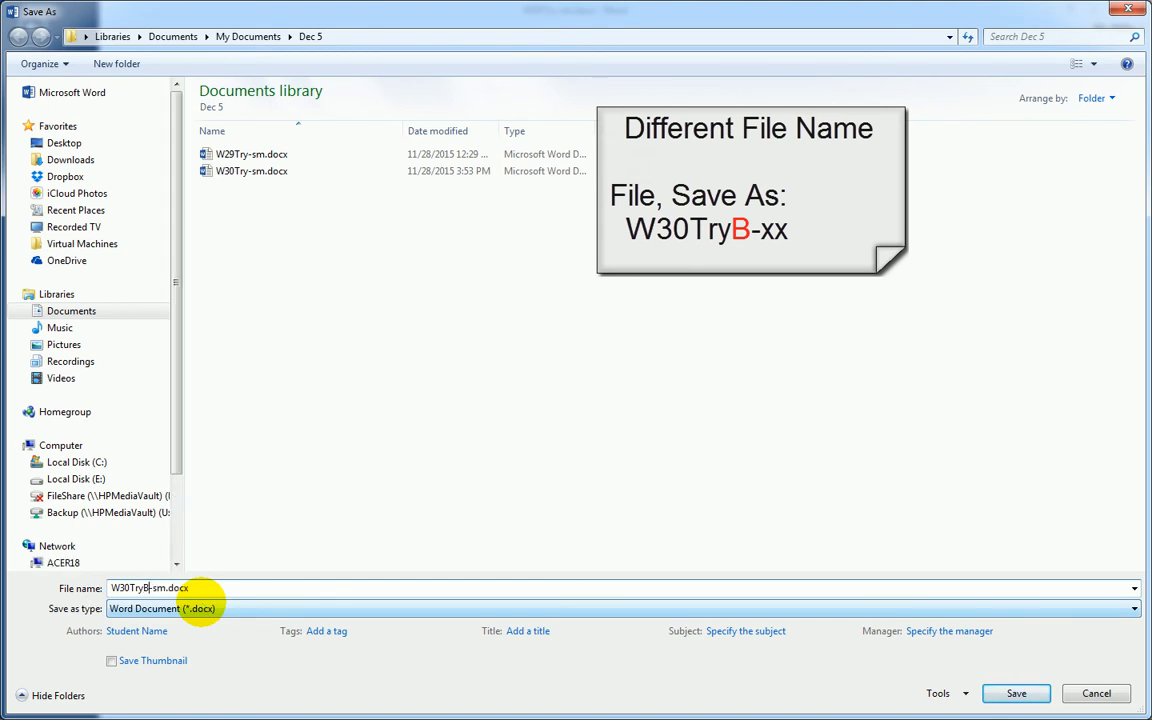
{"action": "left_click", "coordinate": [1016, 694]}
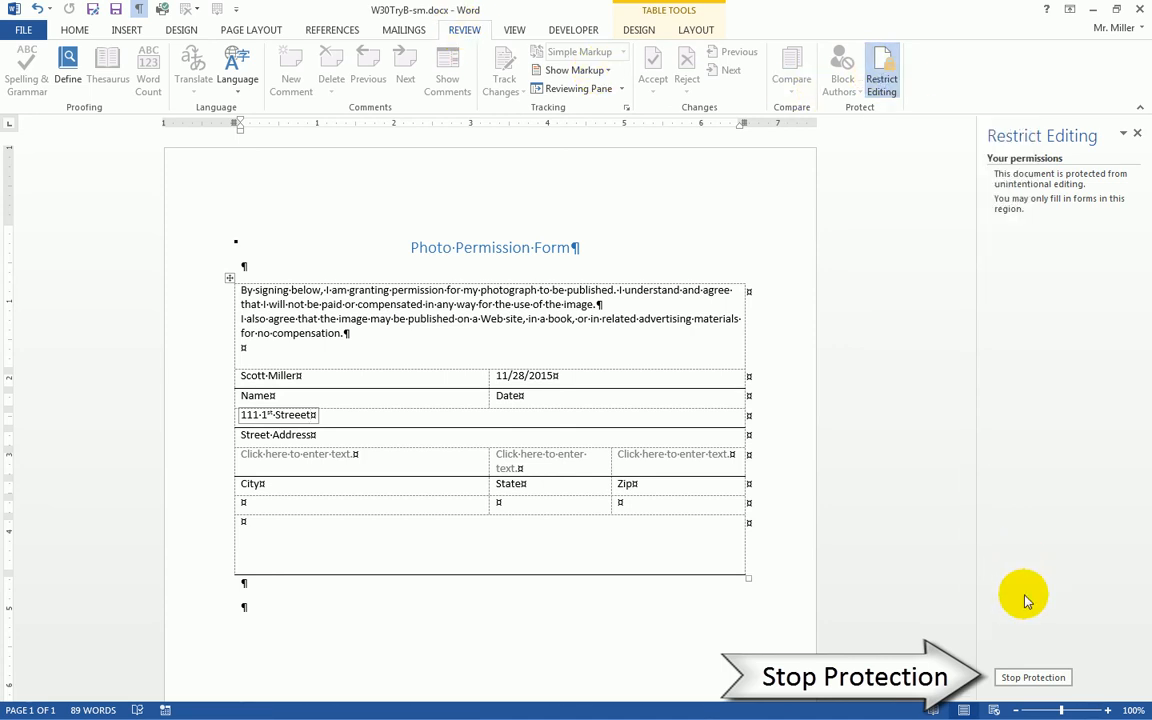
Stop protection in the Restrict Editing pane and close the pane
{"action": "left_click", "coordinate": [1036, 680]}
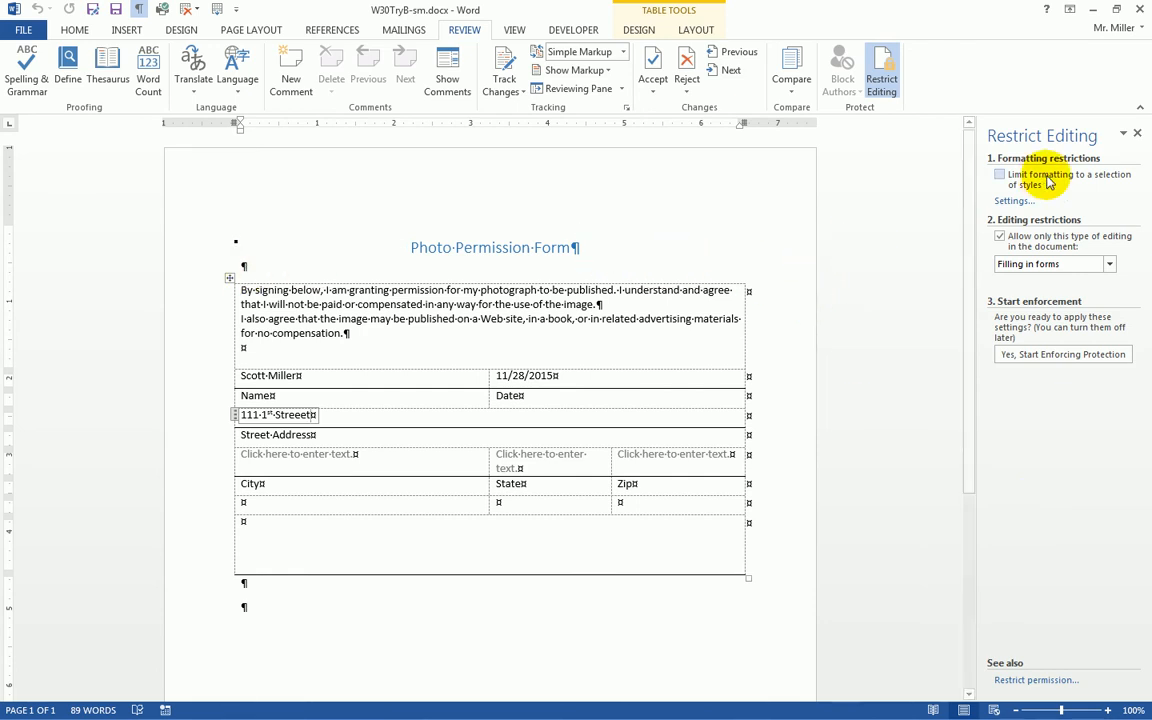
{"action": "left_click", "coordinate": [1139, 134]}
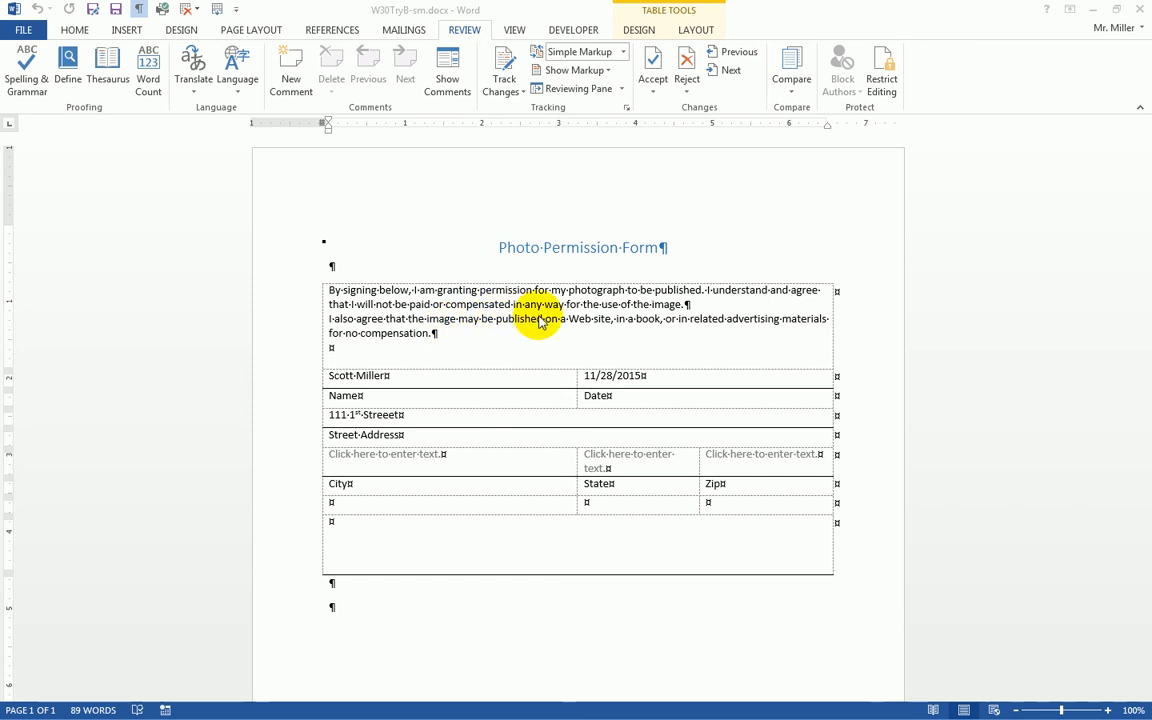
Delete the name entry so its placeholder returns, then move through the other fields
{"action": "left_click", "coordinate": [382, 375]}
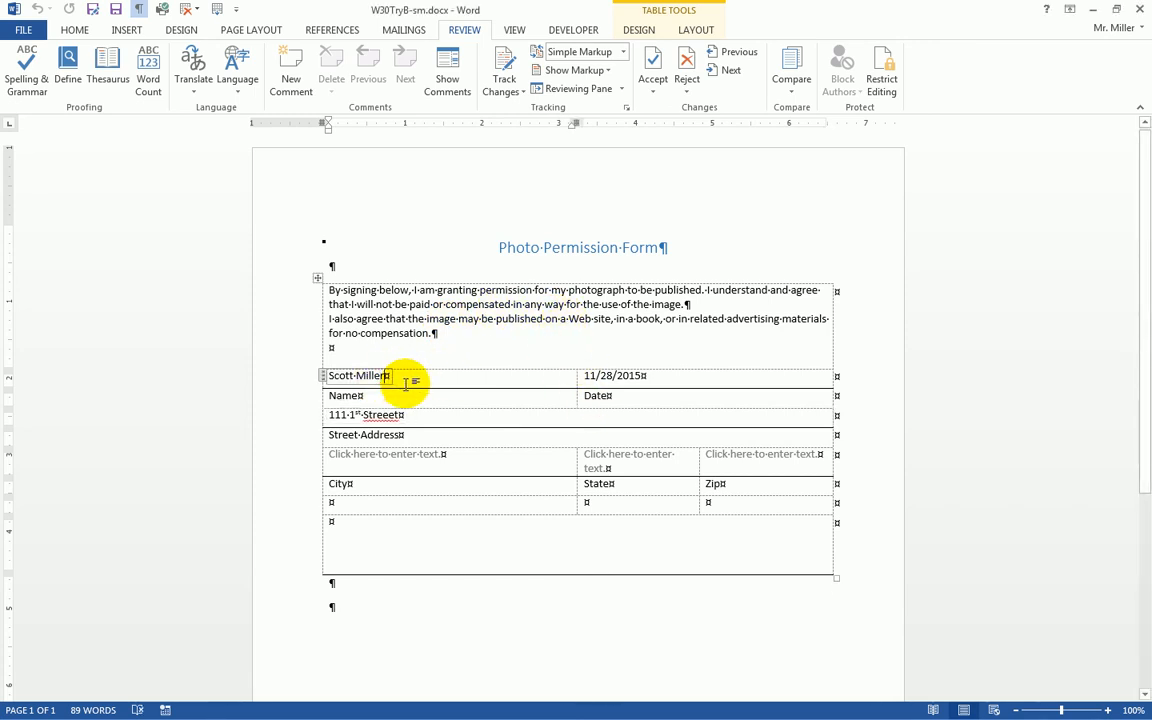
{"action": "key", "text": "Delete"}
{"action": "key", "text": "Tab"}
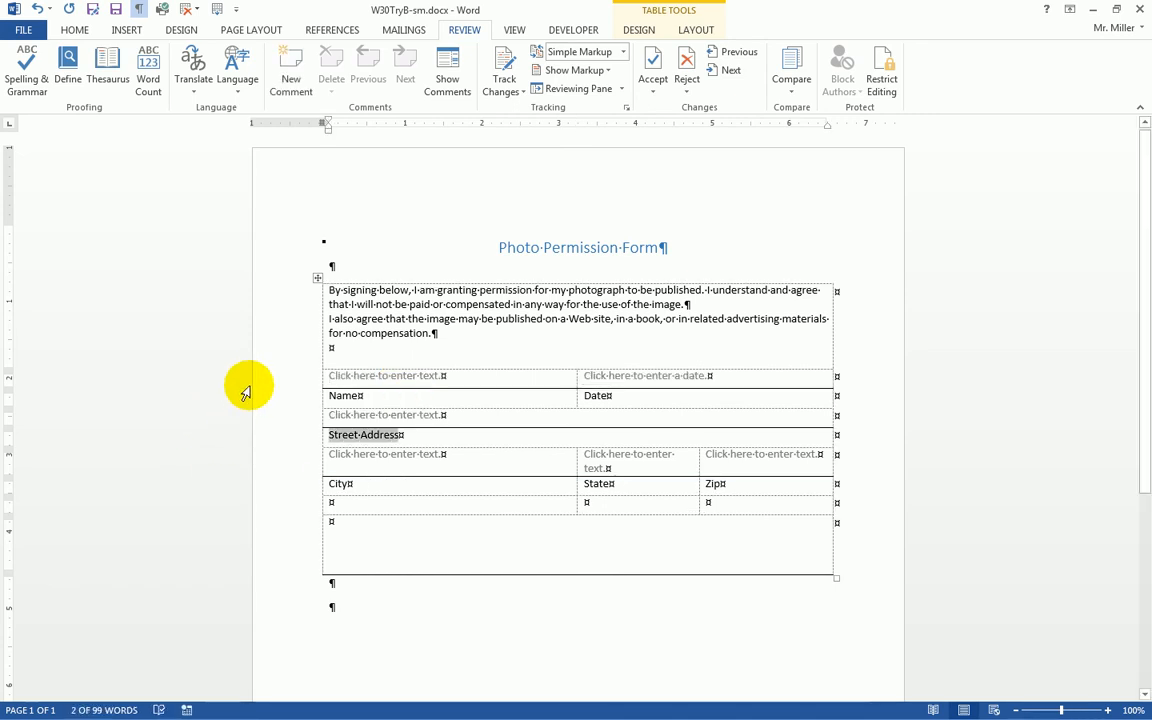
{"action": "left_click", "coordinate": [272, 345]}
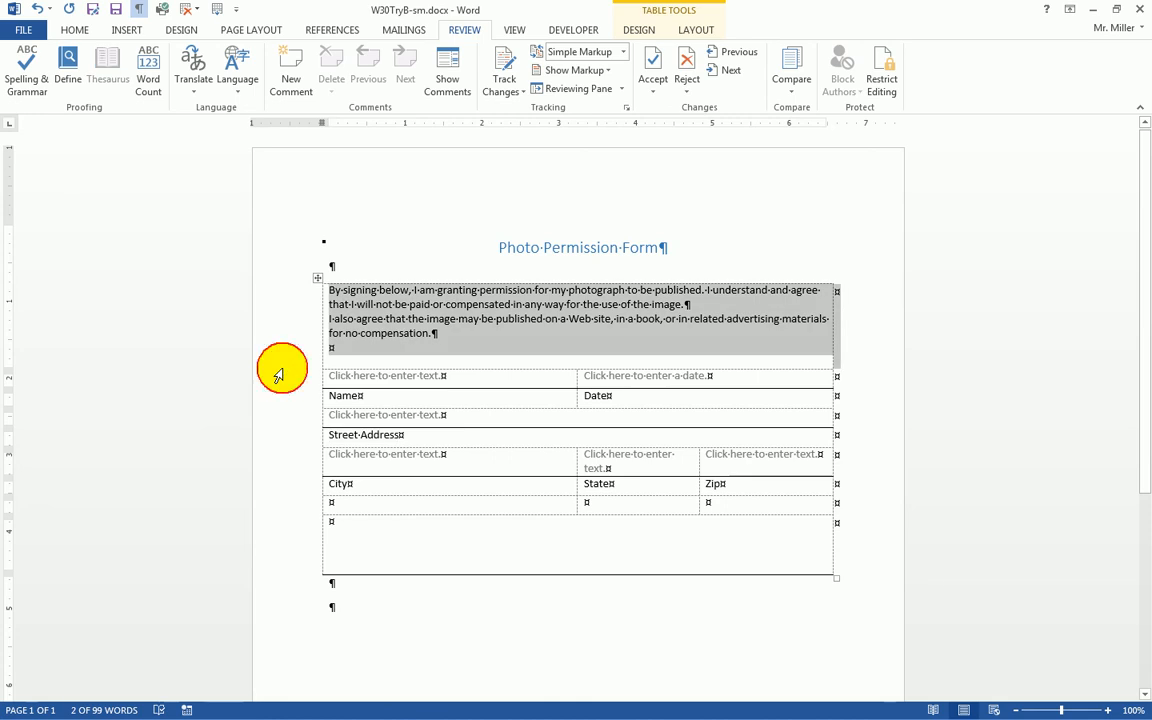
{"action": "left_click", "coordinate": [401, 377]}
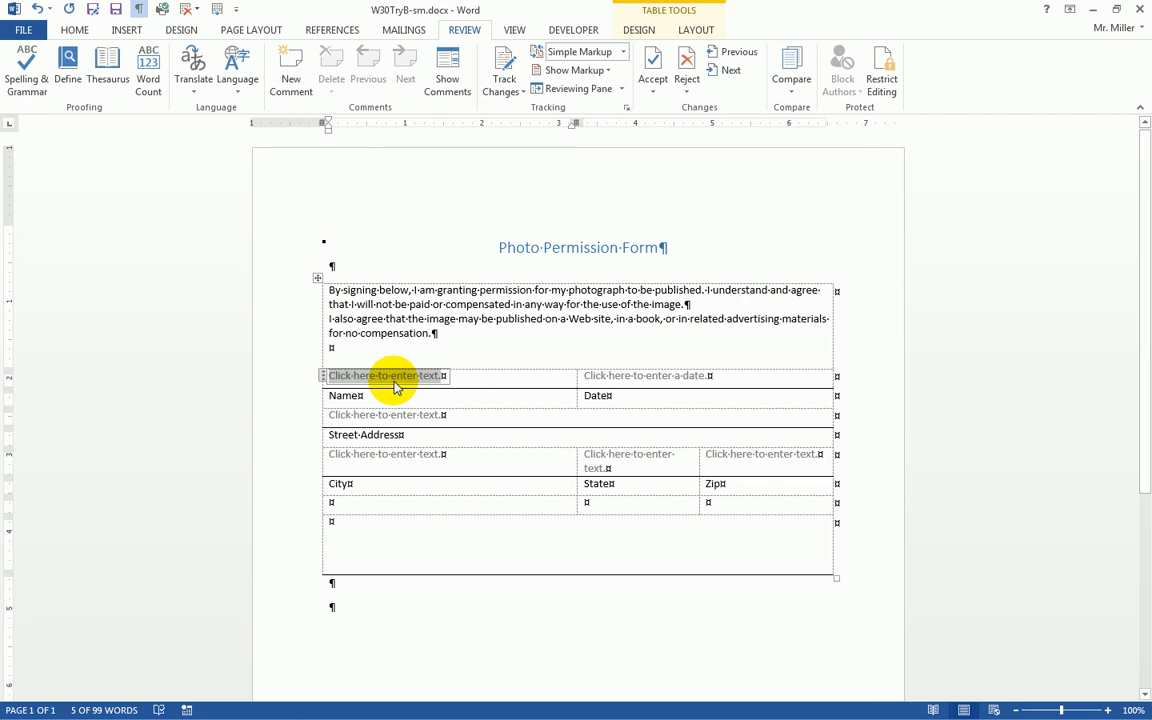
{"action": "scroll", "coordinate": [383, 440], "scroll_direction": "down", "scroll_amount": 1}
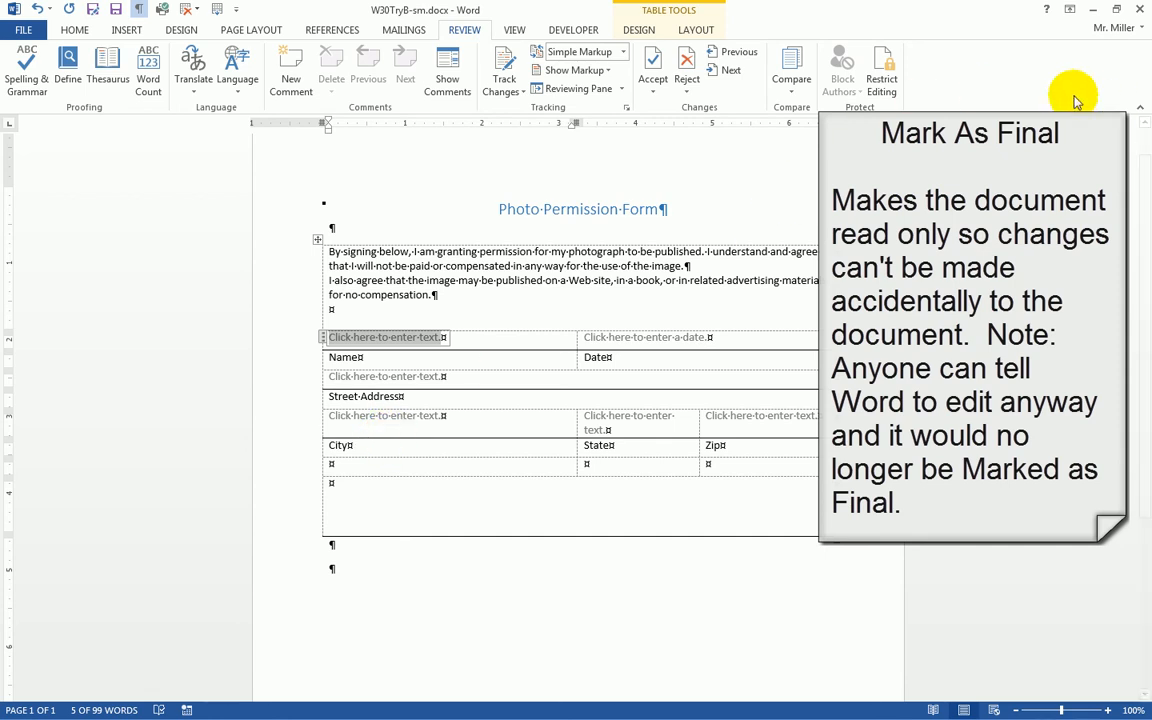
{"action": "left_click", "coordinate": [884, 82]}
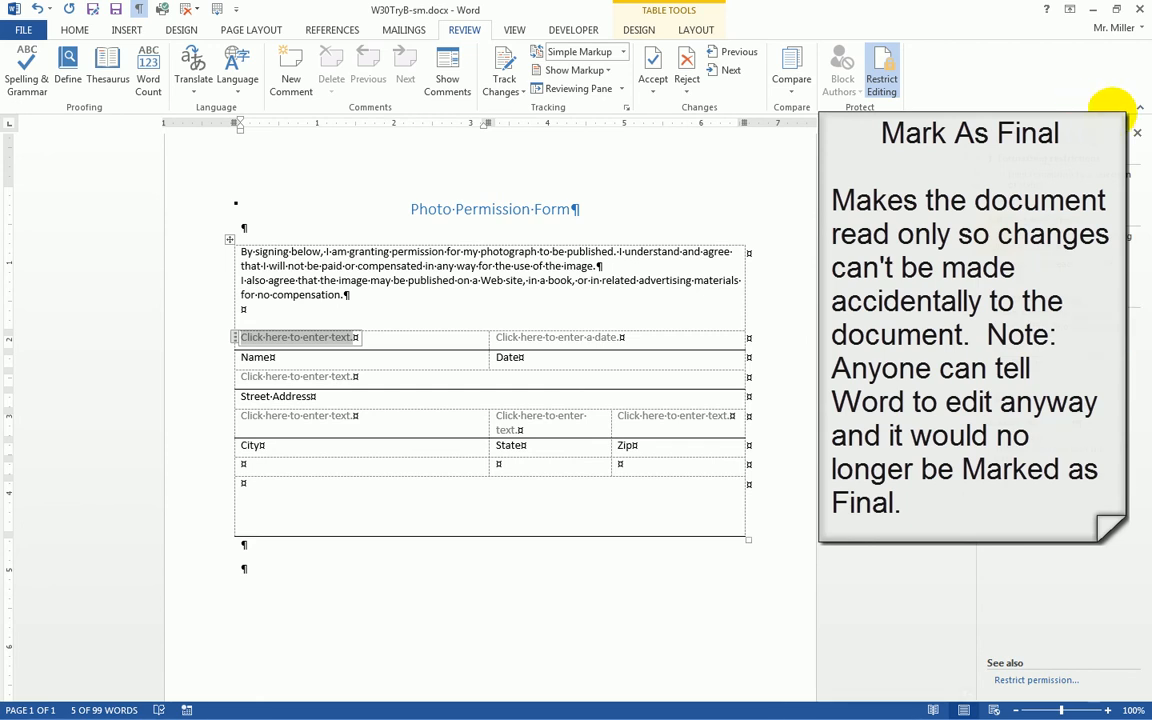
{"action": "left_click", "coordinate": [880, 70]}
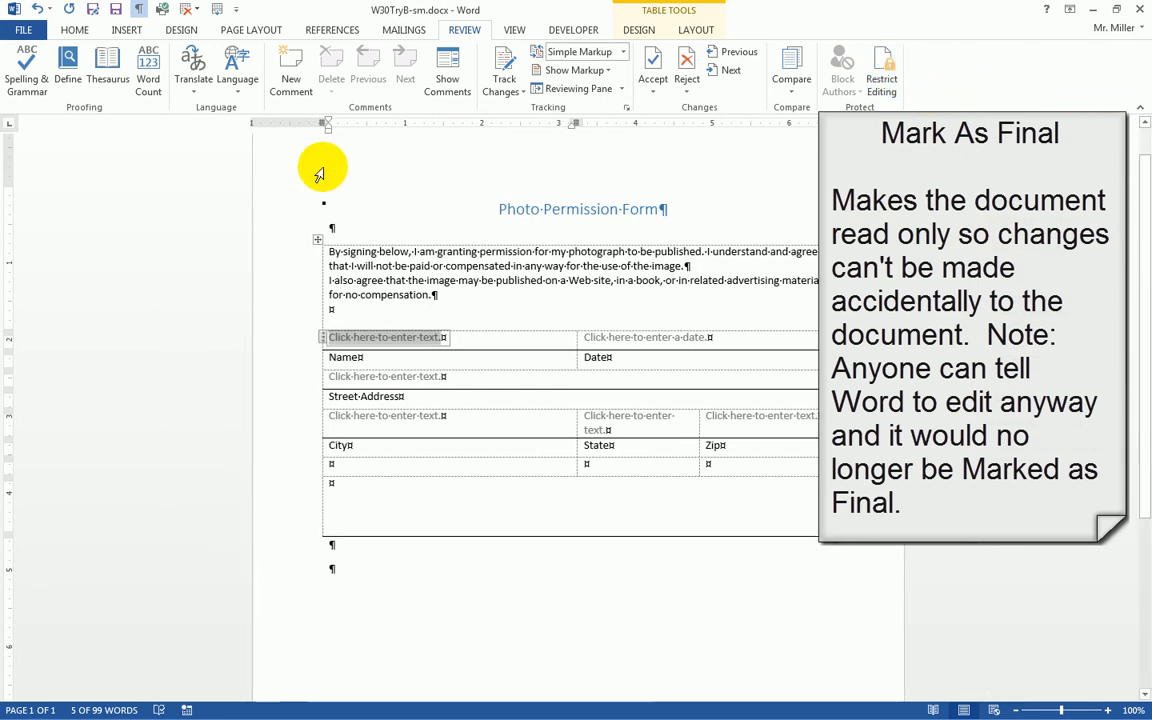
Mark W30TryB-sm.docx as final via Protect Document, accept both prompts, and return to the document
{"action": "left_click", "coordinate": [22, 32]}
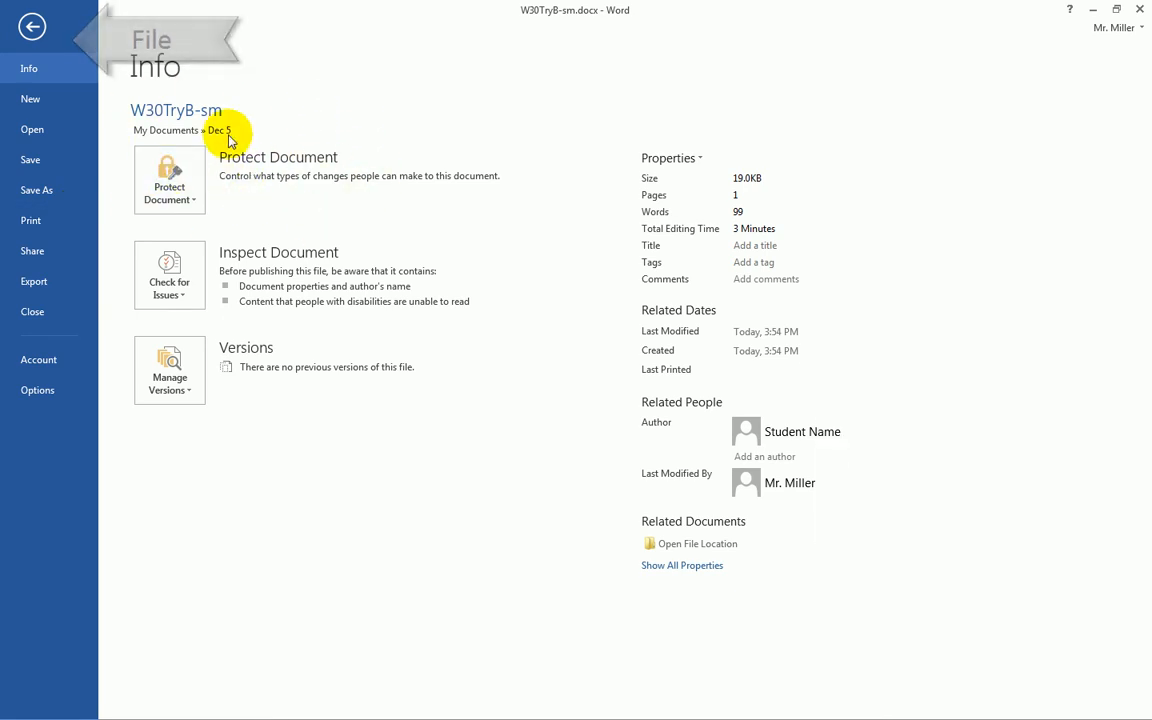
{"action": "left_click", "coordinate": [172, 180]}
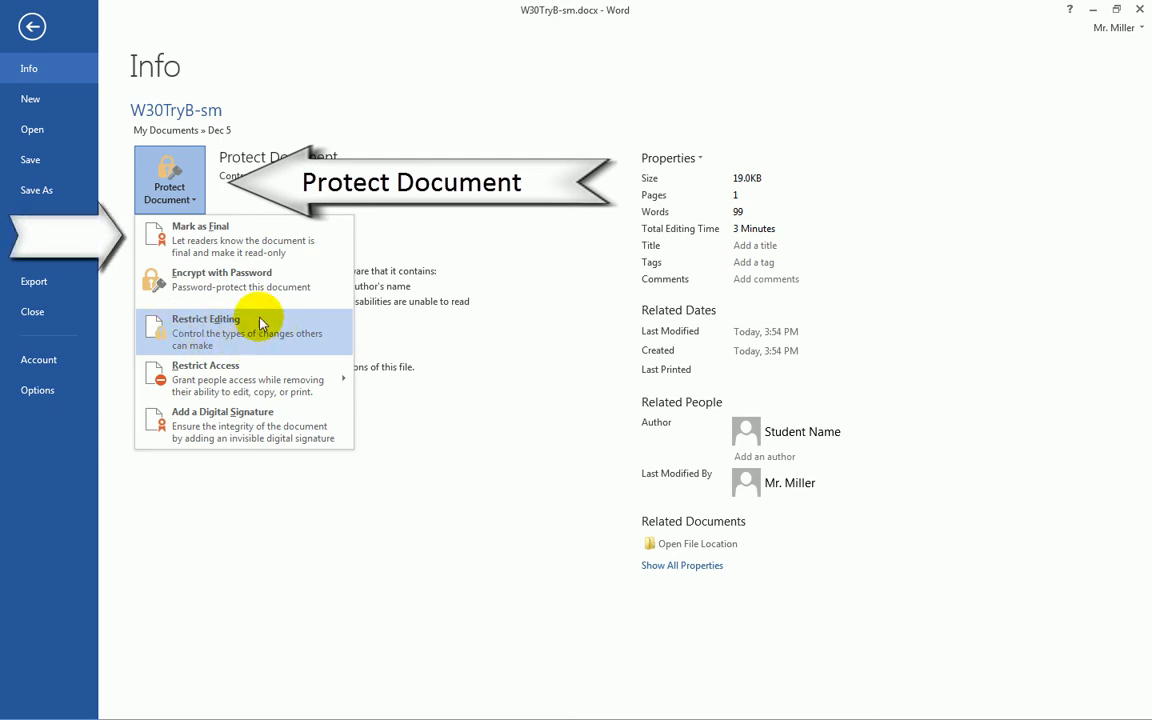
{"action": "left_click", "coordinate": [197, 243]}
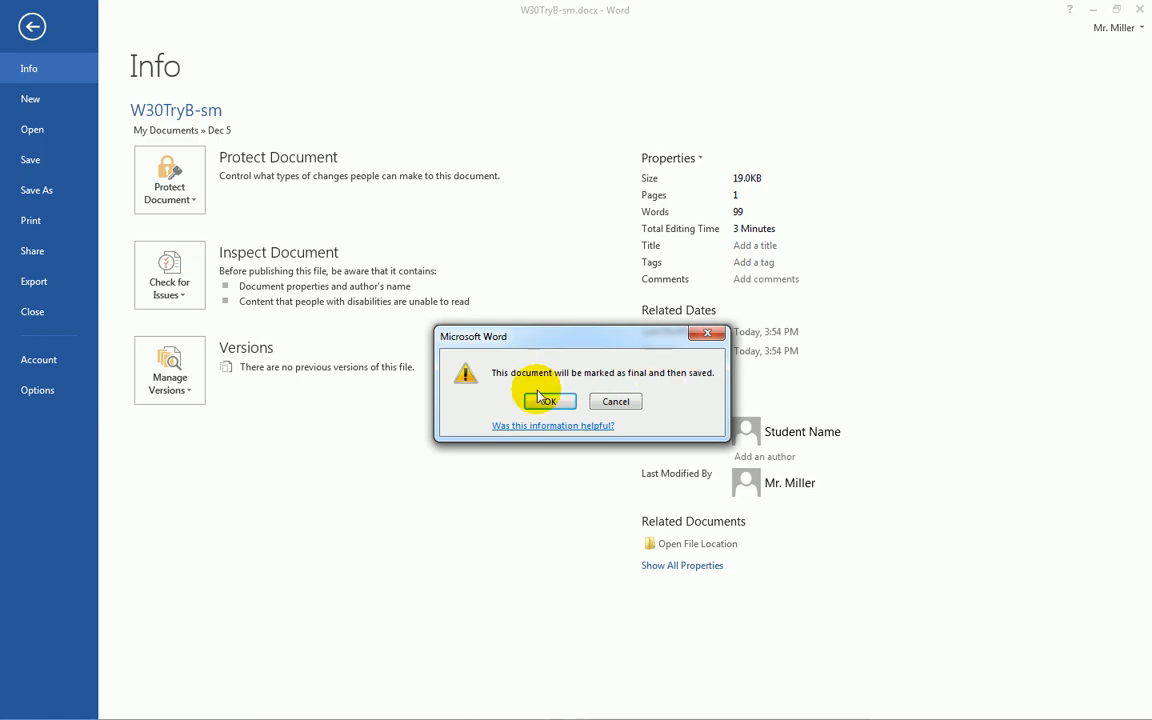
{"action": "left_click", "coordinate": [551, 402]}
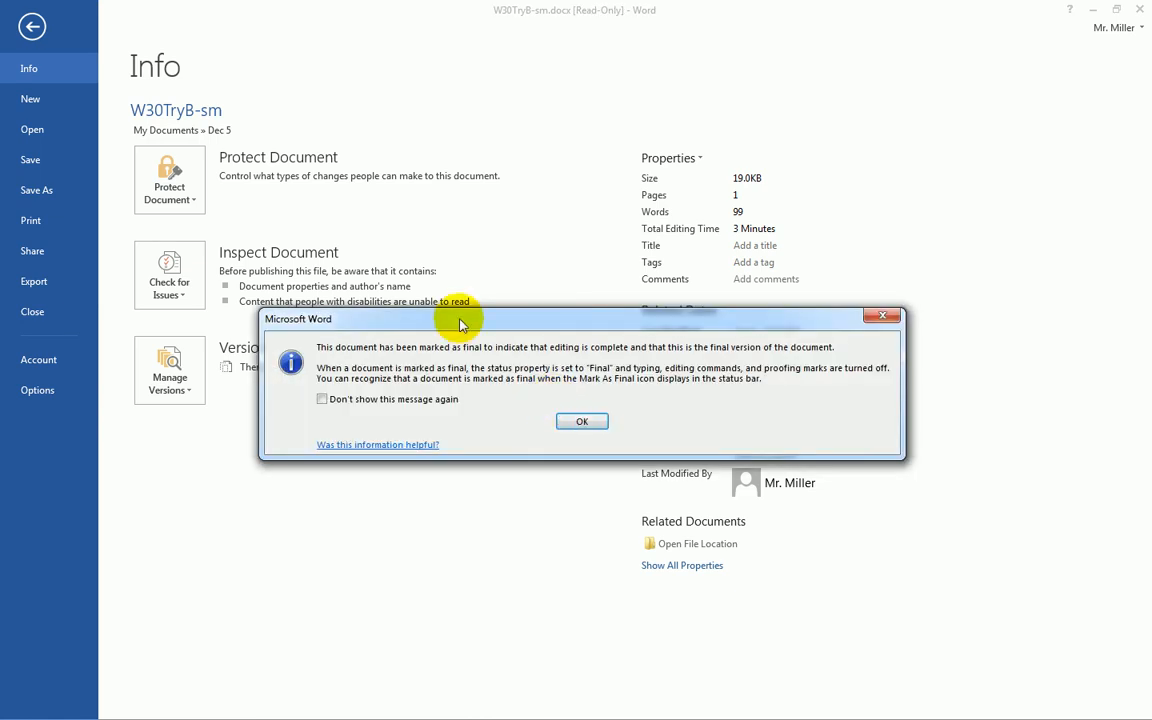
{"action": "left_click", "coordinate": [586, 421]}
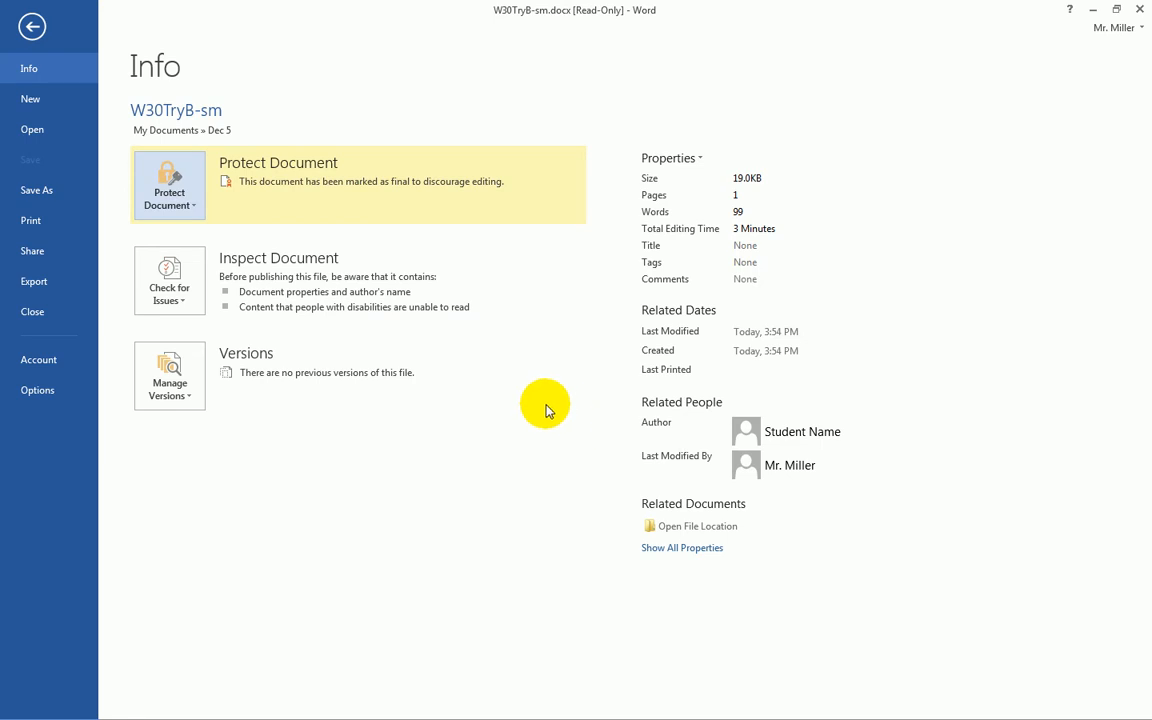
{"action": "left_click", "coordinate": [33, 28]}
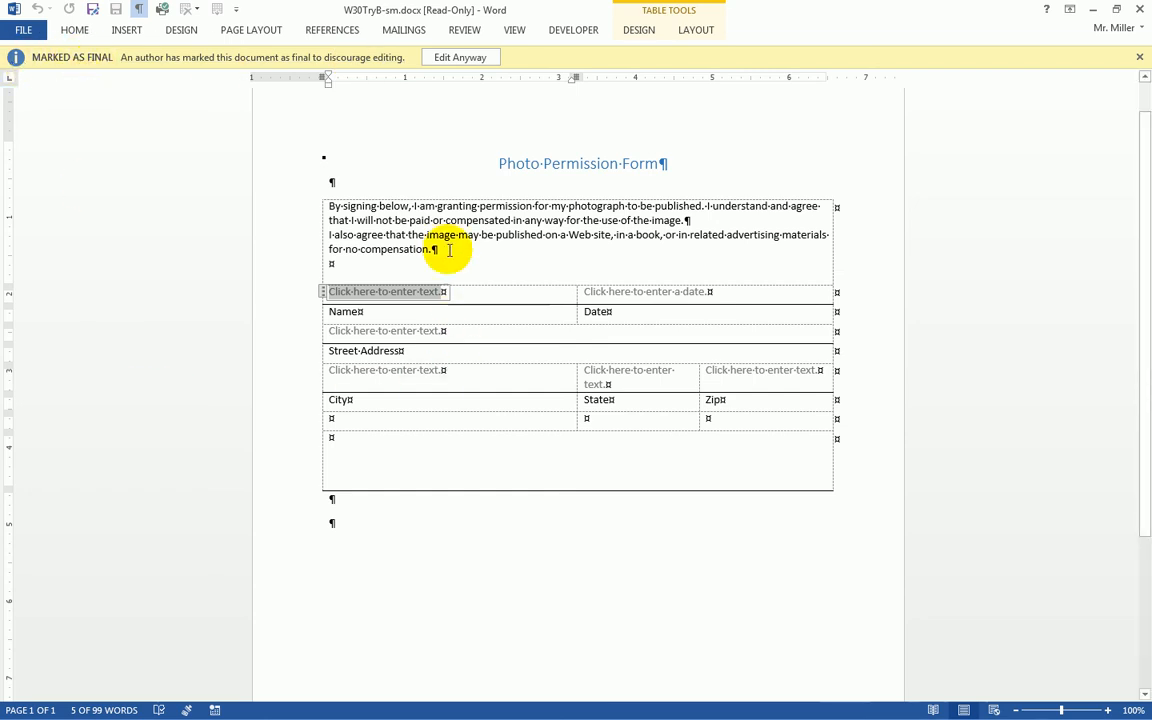
{"action": "left_click", "coordinate": [400, 229]}
{"action": "key", "text": "BackSpace"}
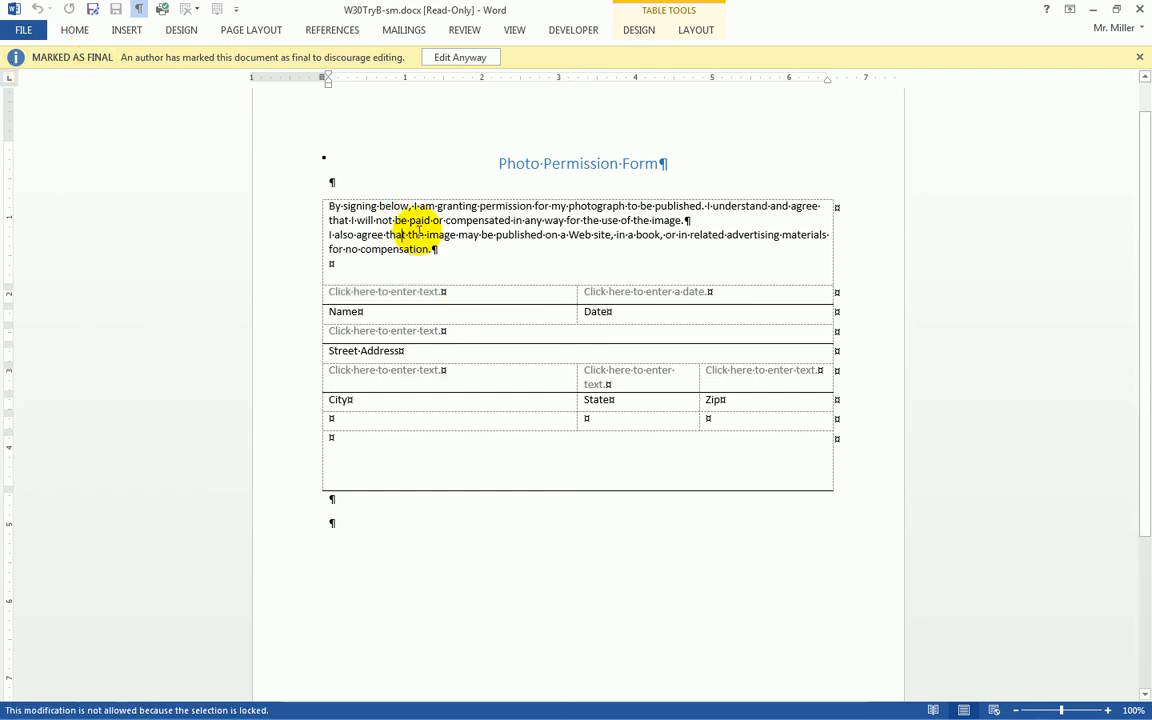
{"action": "key", "text": "BackSpace"}
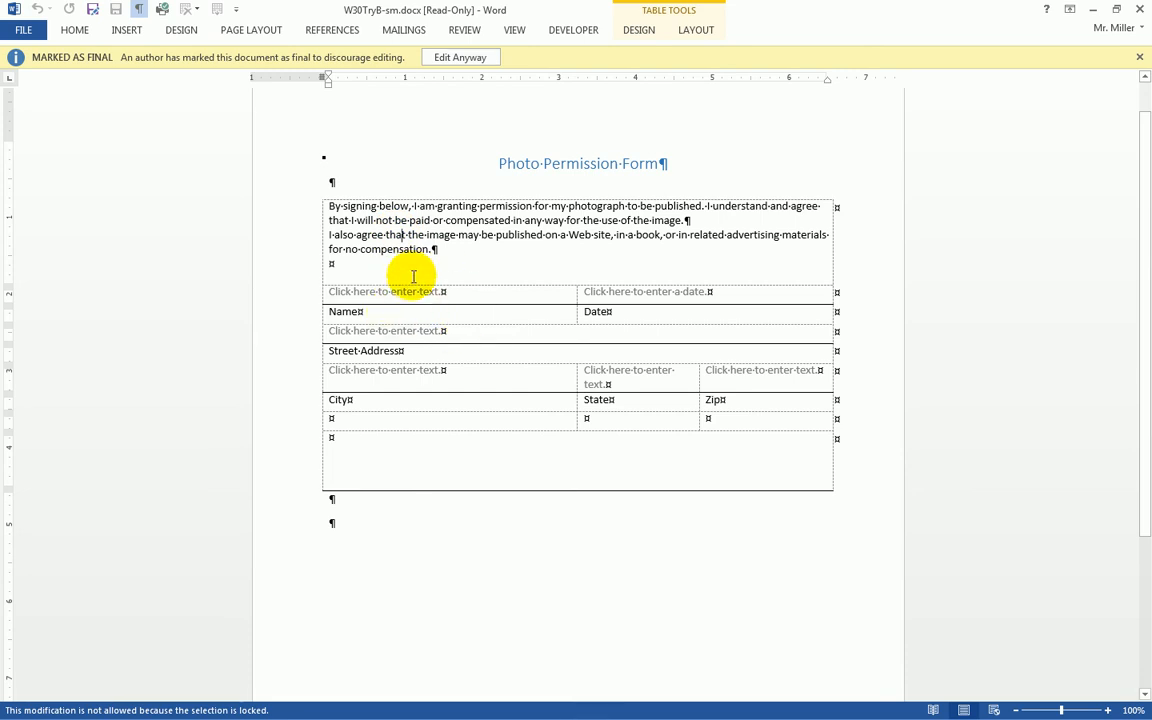
{"action": "left_click", "coordinate": [345, 291]}
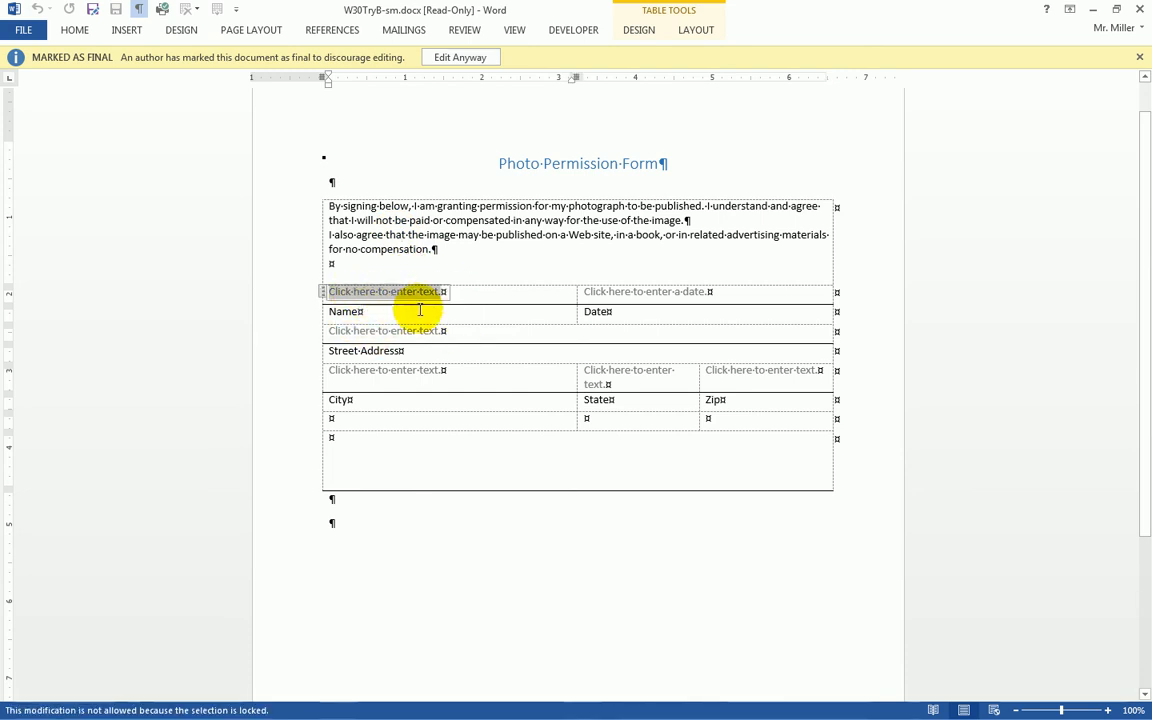
{"action": "left_click", "coordinate": [359, 312]}
{"action": "key", "text": "BackSpace"}
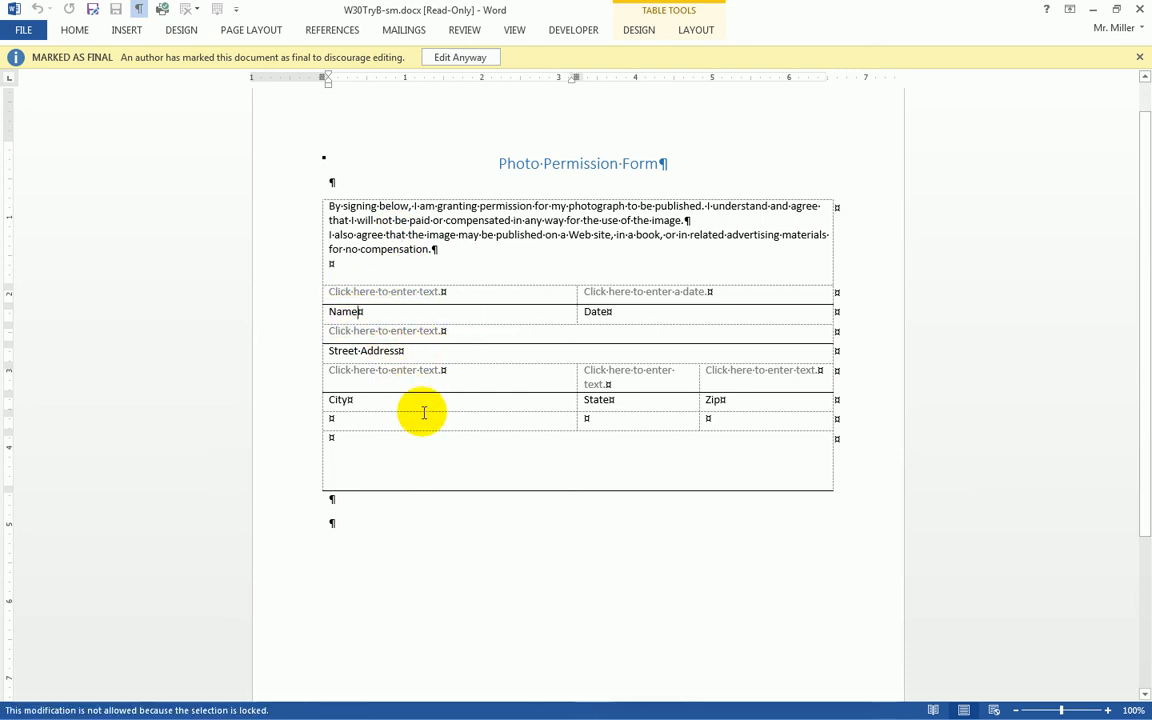
{"action": "left_click", "coordinate": [373, 219]}
{"action": "key", "text": "BackSpace"}
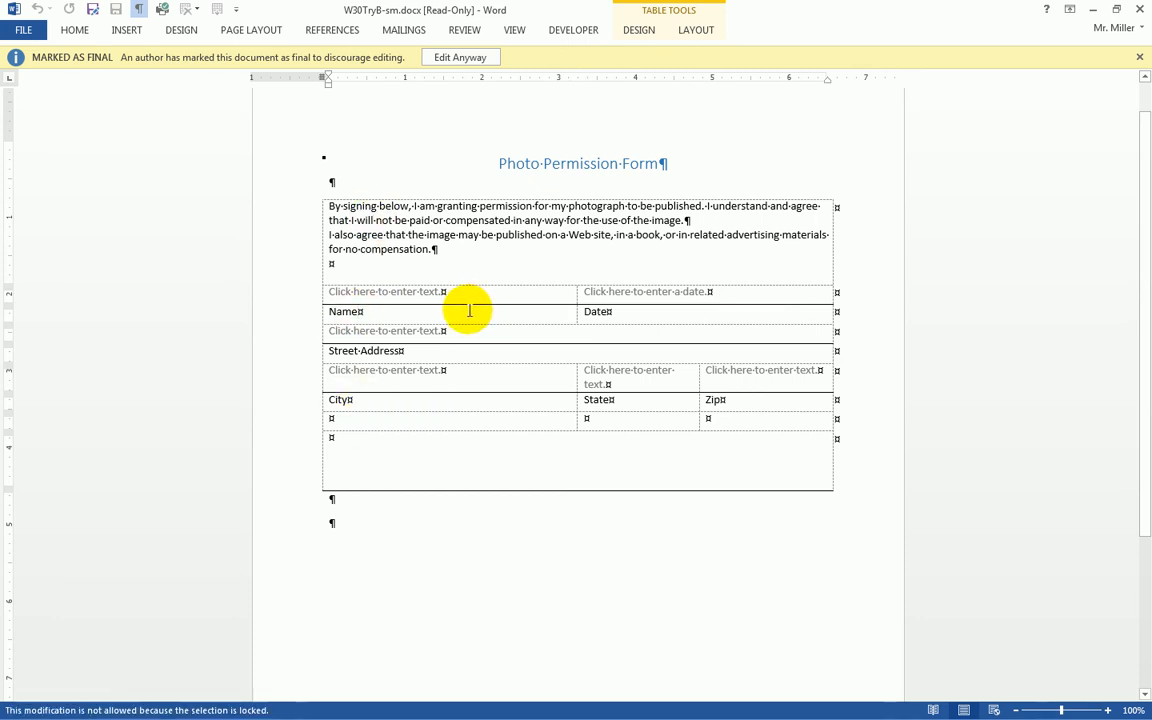
{"action": "left_click", "coordinate": [82, 31]}
{"action": "left_click", "coordinate": [127, 30]}
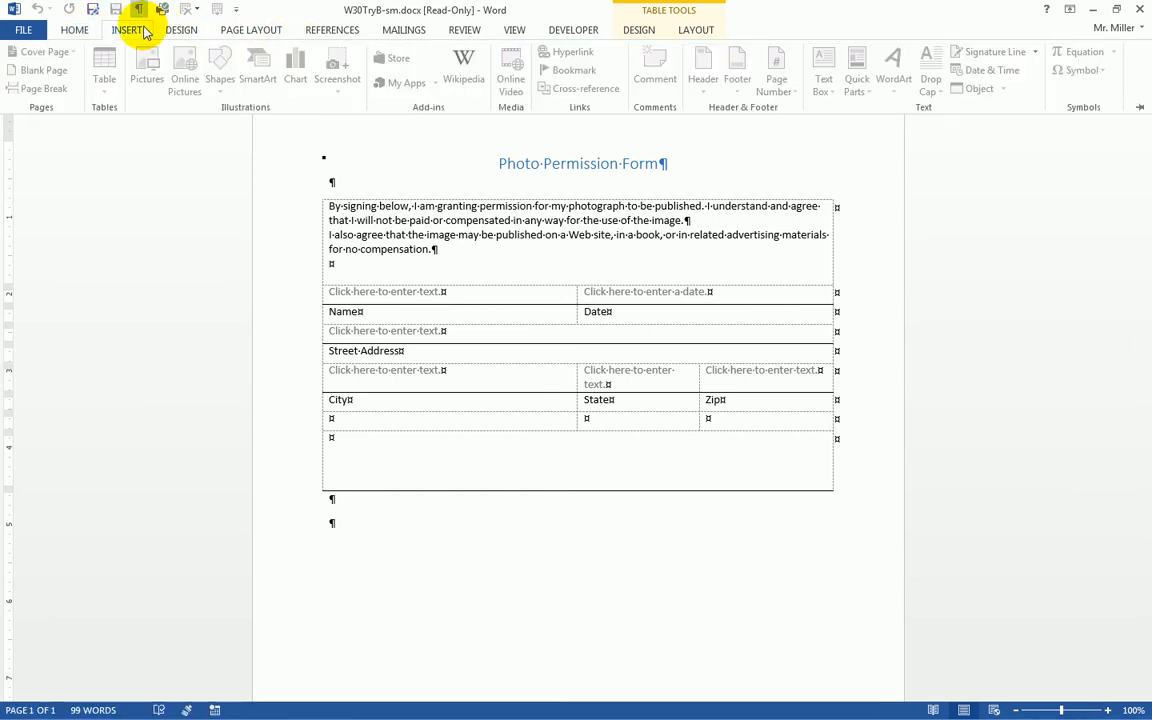
{"action": "left_click", "coordinate": [73, 32]}
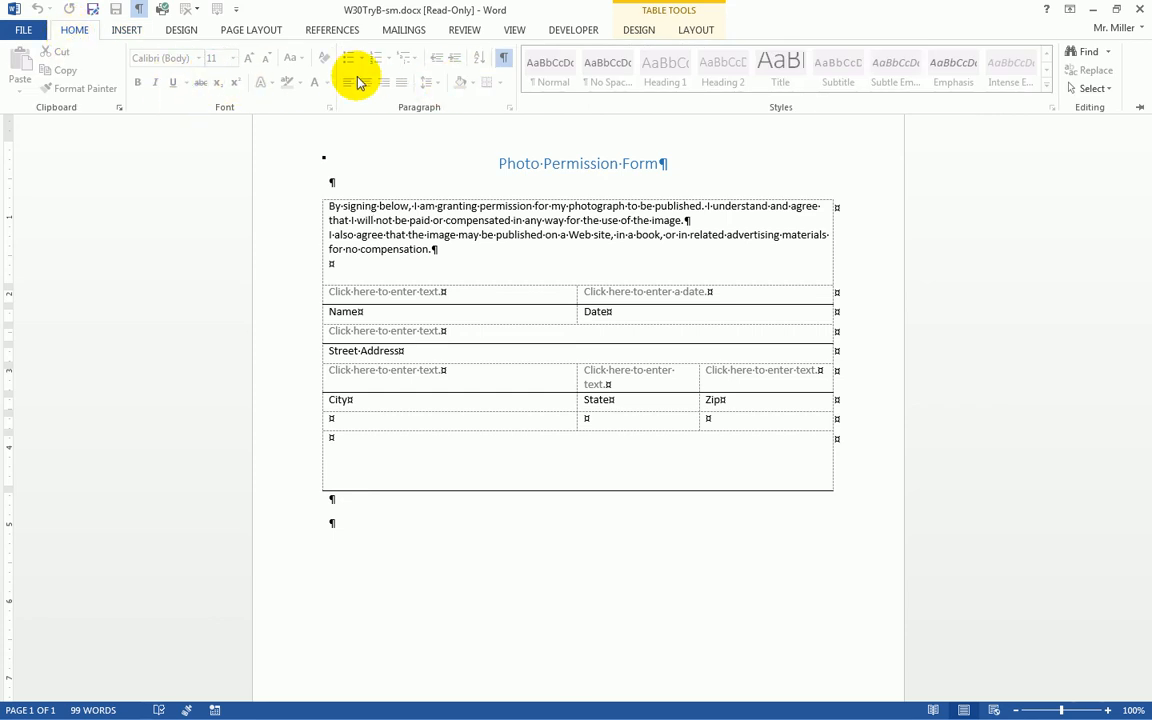
{"action": "left_click", "coordinate": [176, 200]}
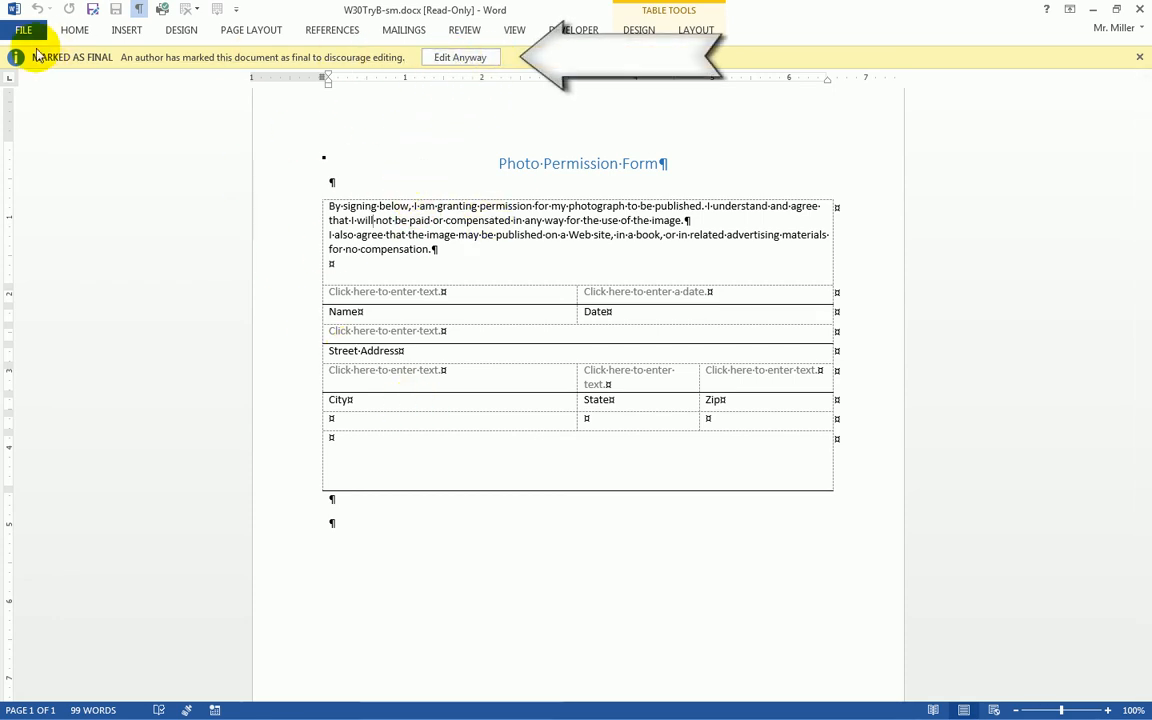
Choose Edit Anyway on the Marked as Final bar to make W30TryB-sm.docx editable
{"action": "left_click", "coordinate": [453, 62]}
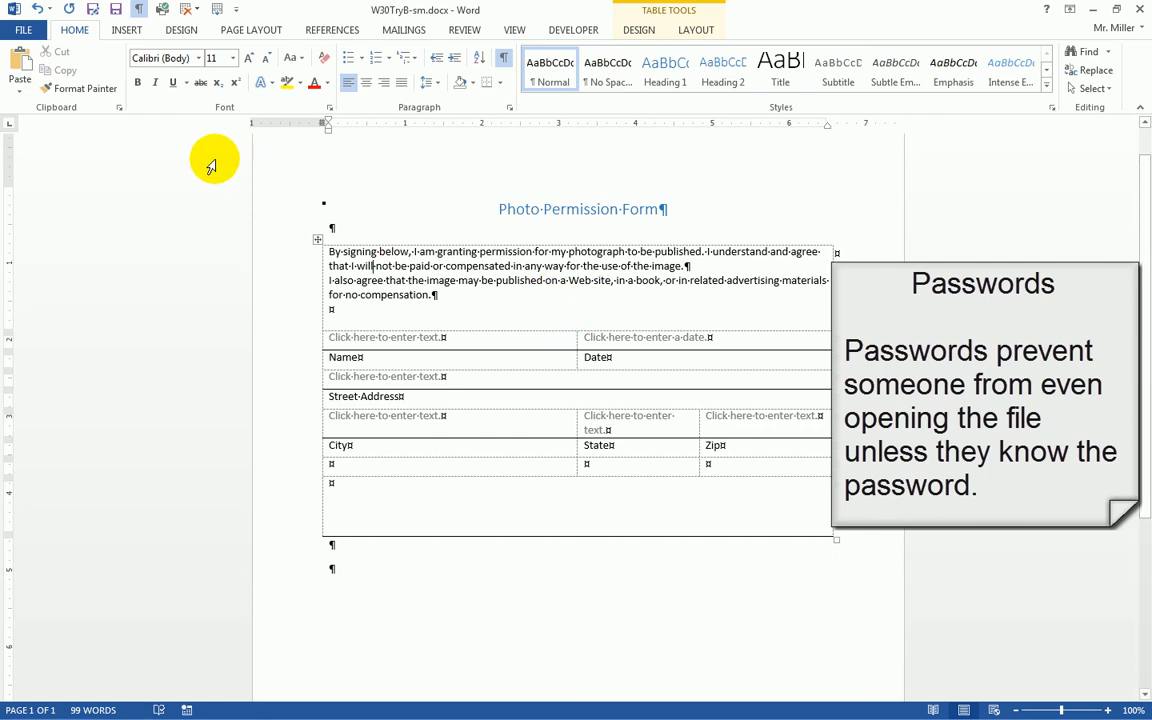
Encrypt W30TryB-sm.docx with a password through Protect Document, entering and confirming the password
{"action": "left_click", "coordinate": [23, 32]}
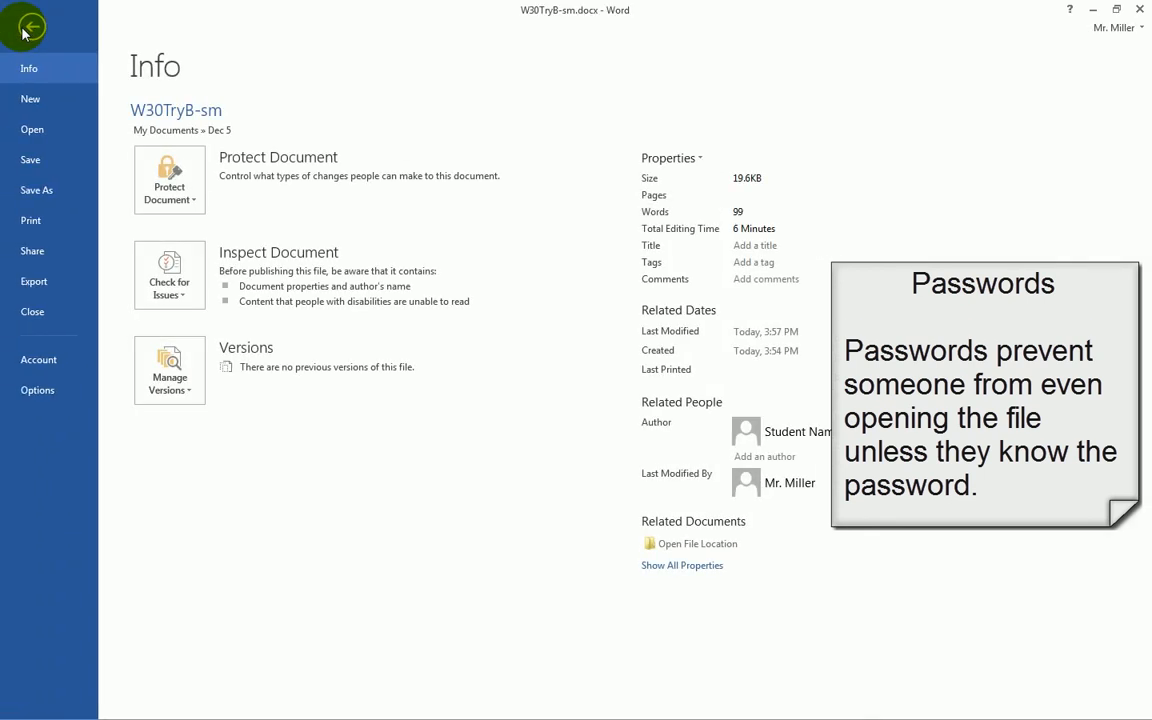
{"action": "left_click", "coordinate": [172, 183]}
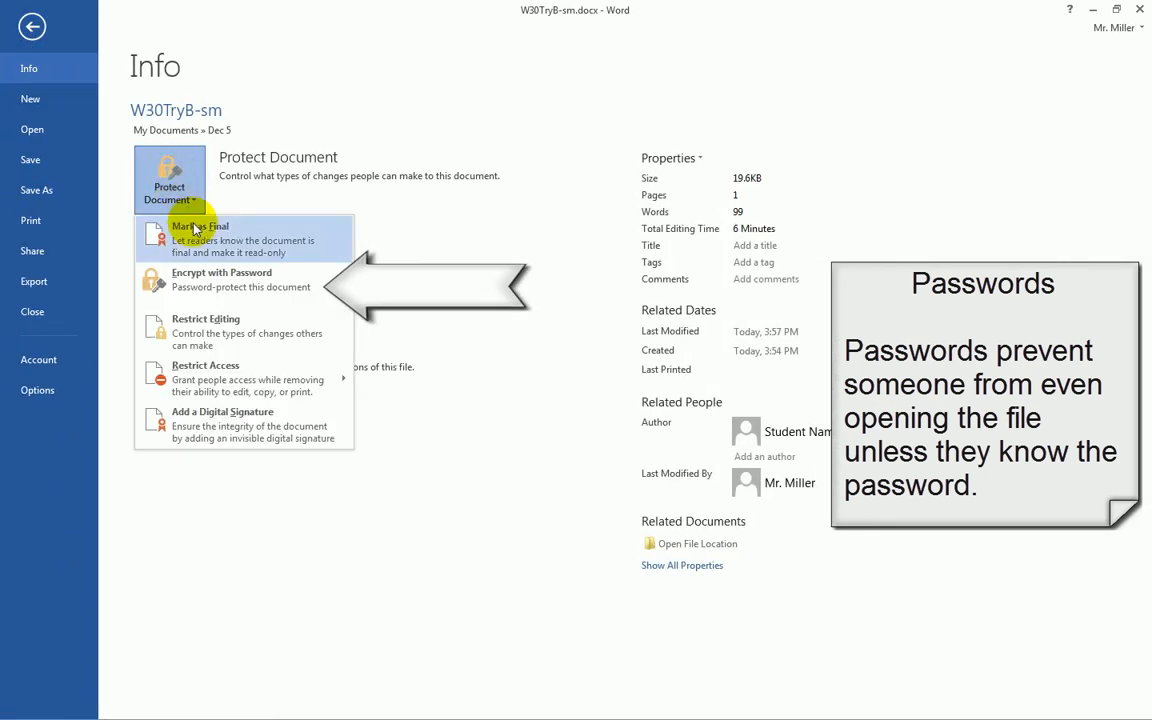
{"action": "left_click", "coordinate": [236, 289]}
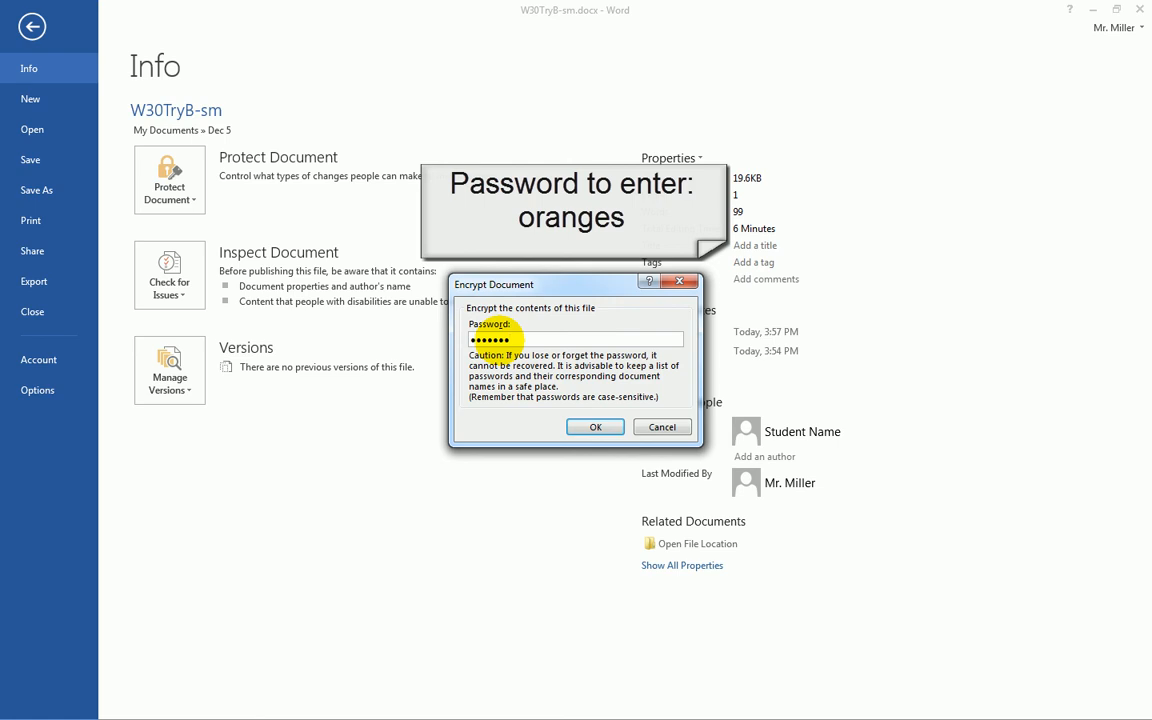
{"action": "left_click", "coordinate": [596, 428]}
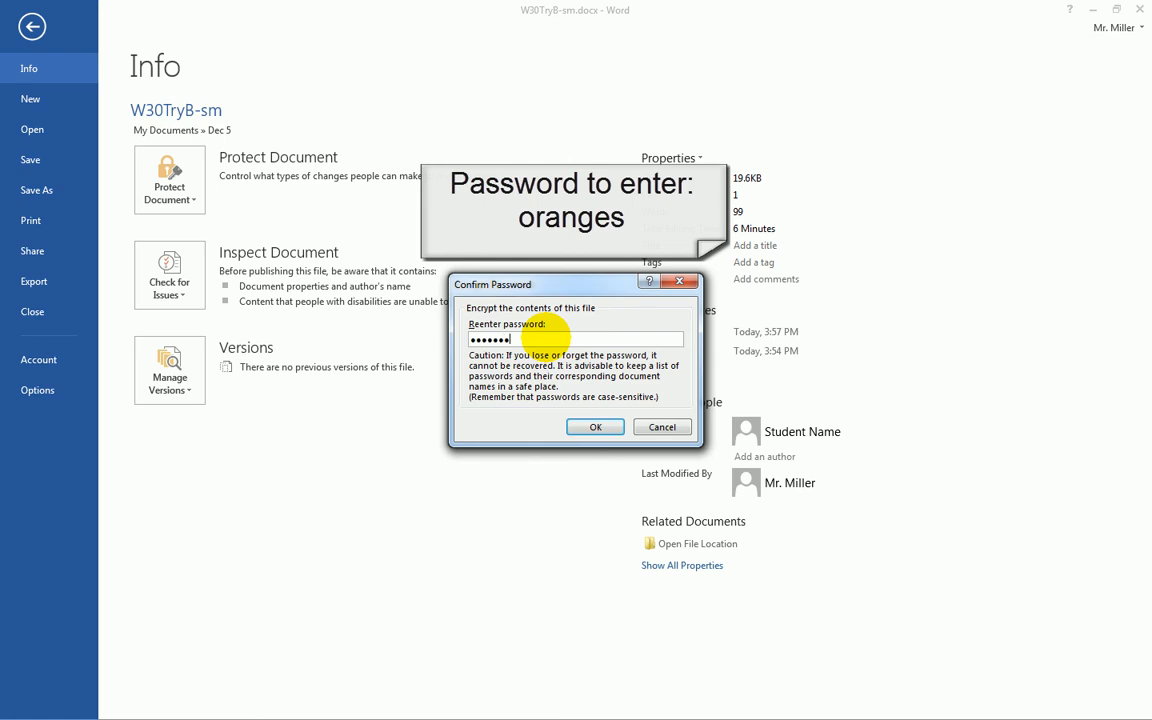
{"action": "left_click", "coordinate": [595, 427]}
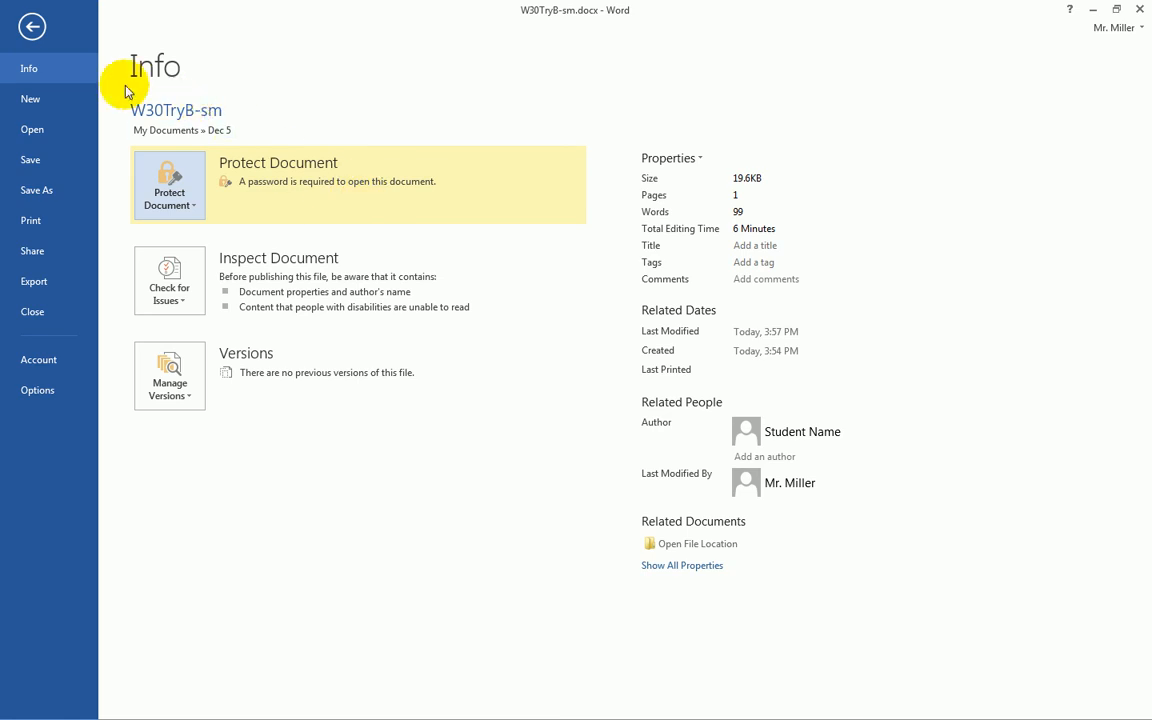
Save the encrypted W30TryB-sm.docx and close Word
{"action": "left_click", "coordinate": [31, 159]}
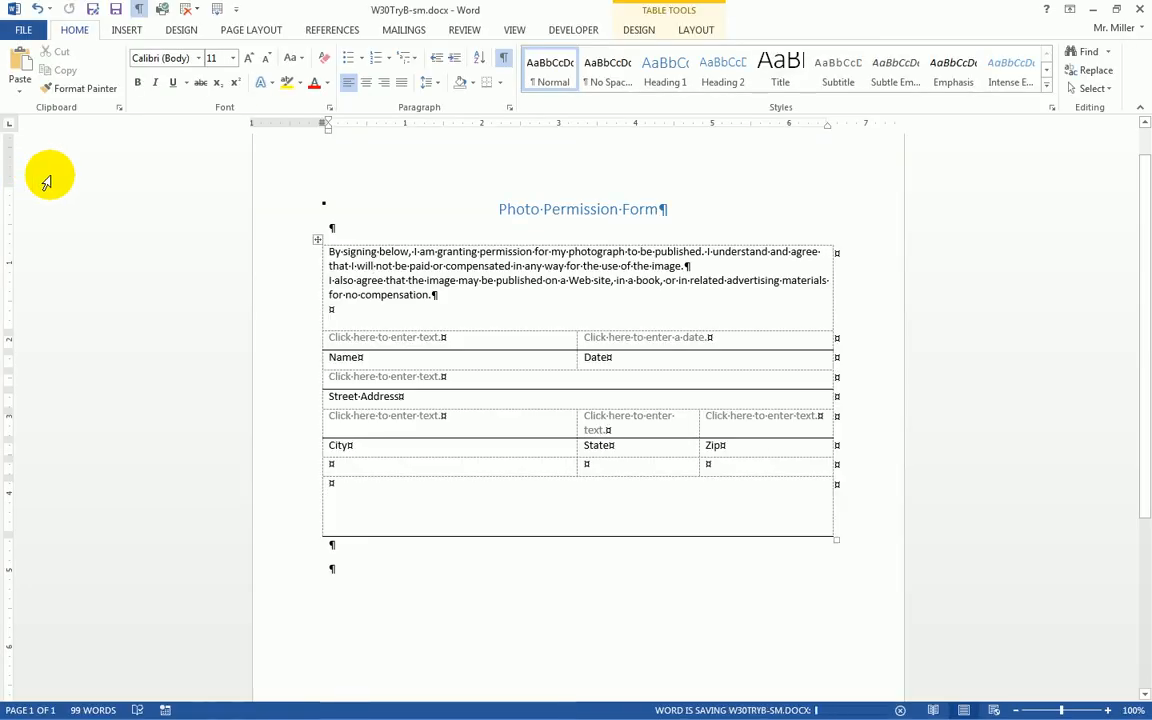
{"action": "left_click", "coordinate": [1141, 12]}
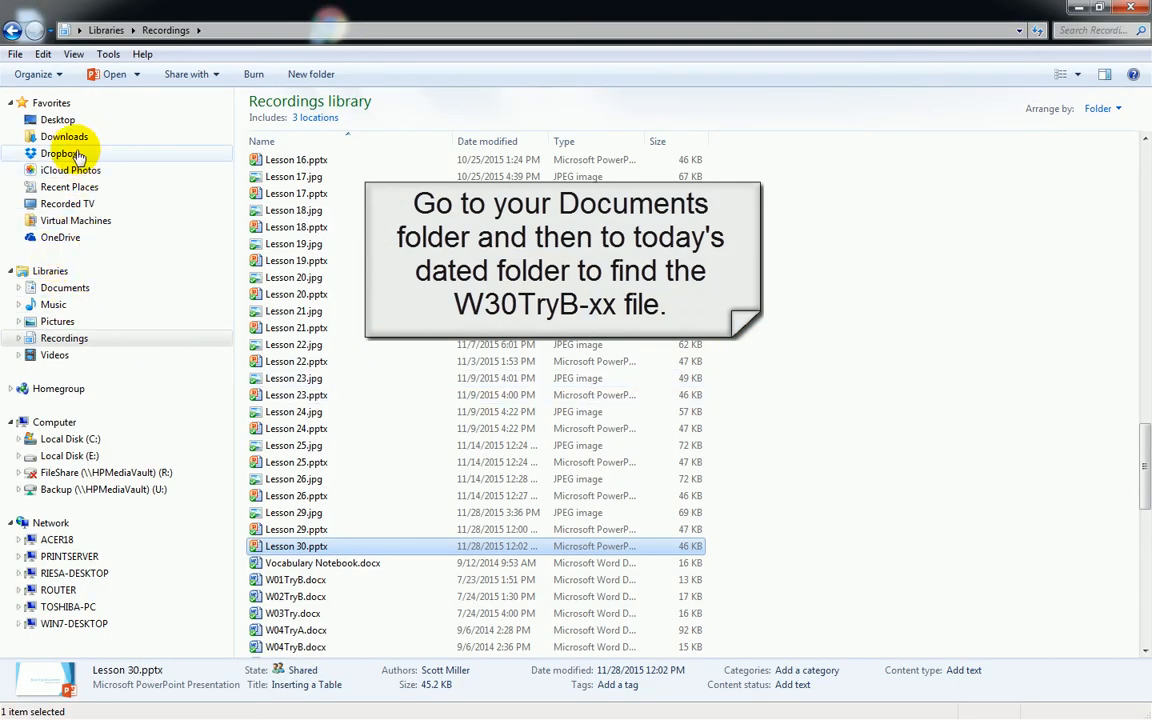
Open W30TryB-sm.docx from the Dec 5 folder under Documents in Windows Explorer
{"action": "left_click", "coordinate": [55, 287]}
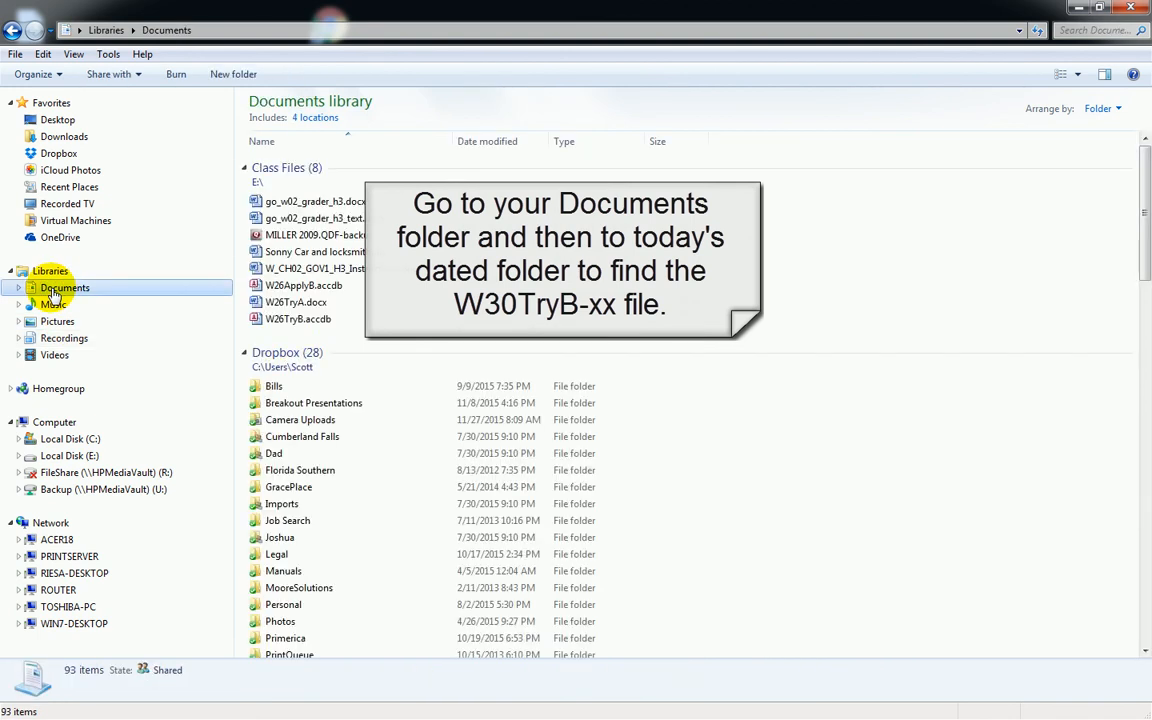
{"action": "scroll", "coordinate": [772, 488], "scroll_direction": "down", "scroll_amount": 9}
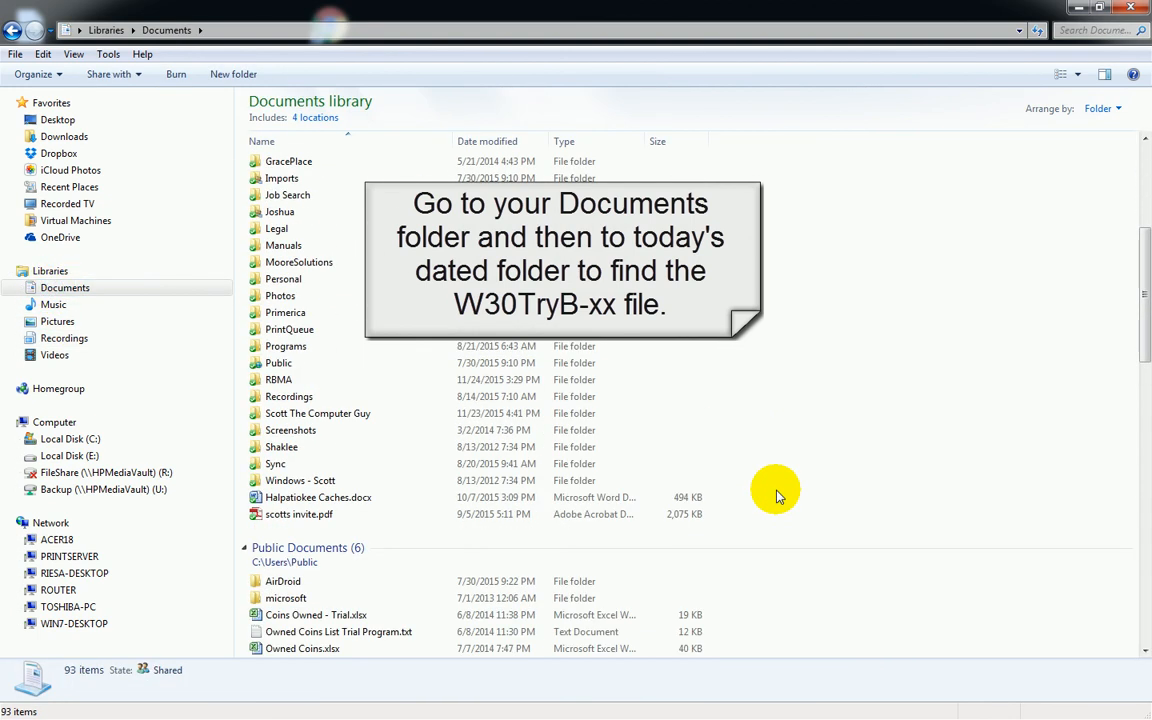
{"action": "scroll", "coordinate": [772, 495], "scroll_direction": "down", "scroll_amount": 2}
{"action": "scroll", "coordinate": [740, 500], "scroll_direction": "down", "scroll_amount": 3}
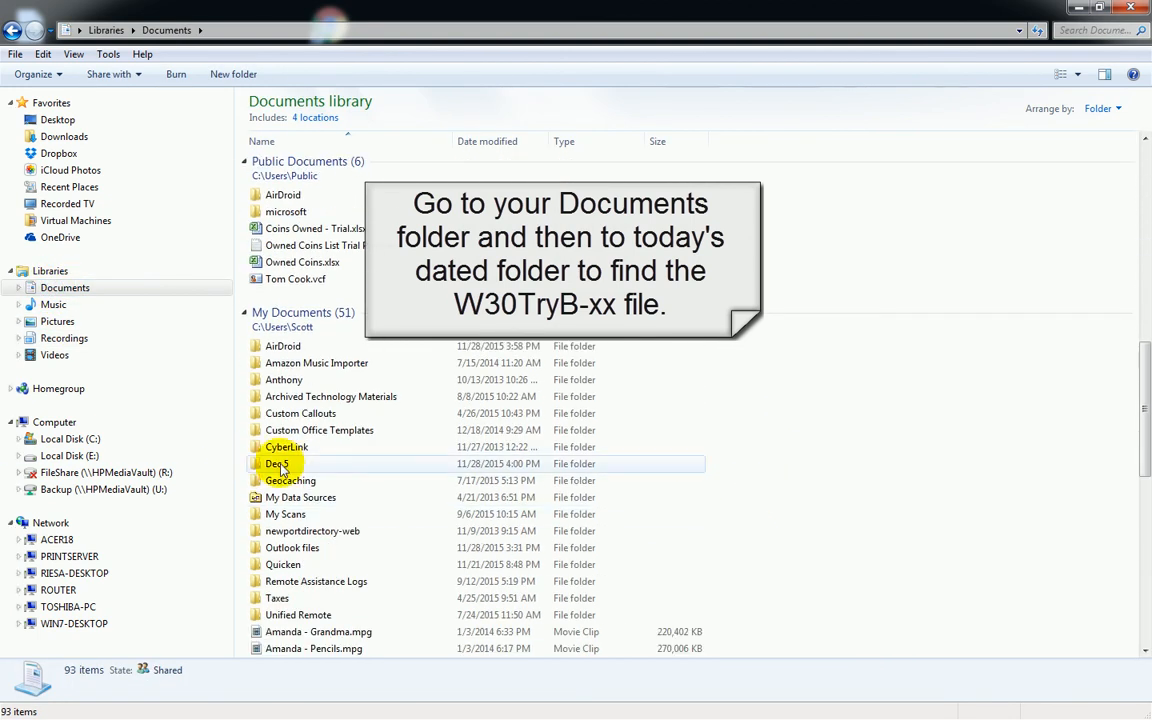
{"action": "double_click", "coordinate": [281, 457]}
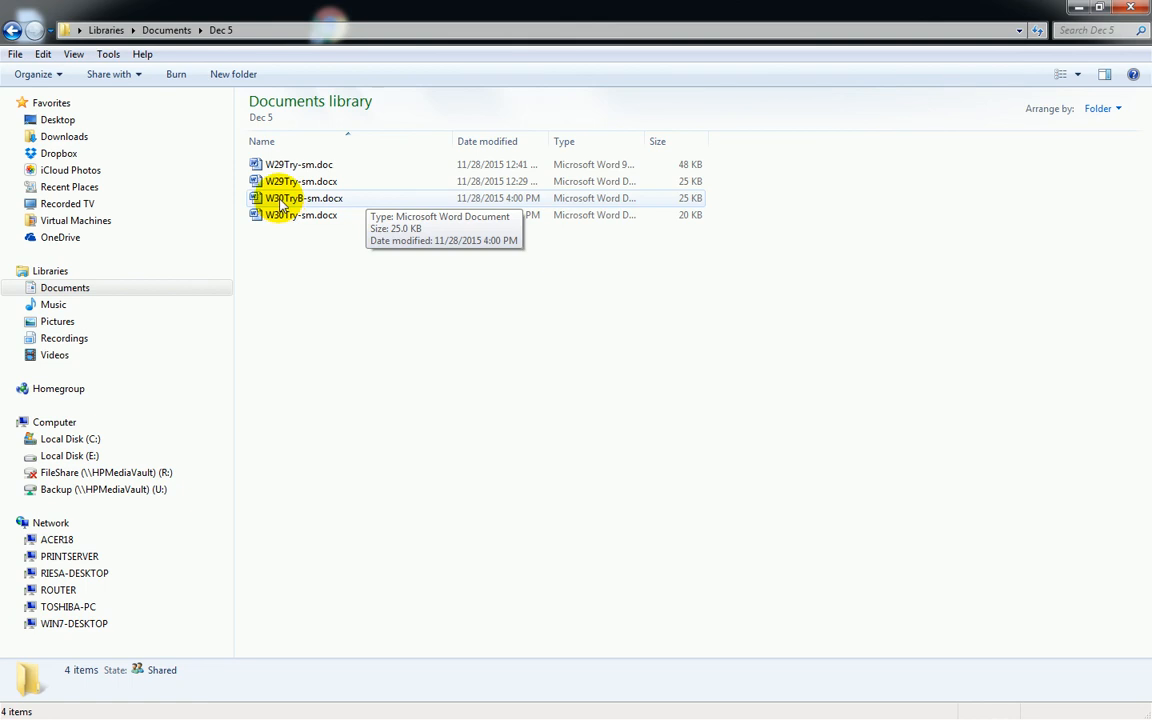
{"action": "double_click", "coordinate": [282, 202]}
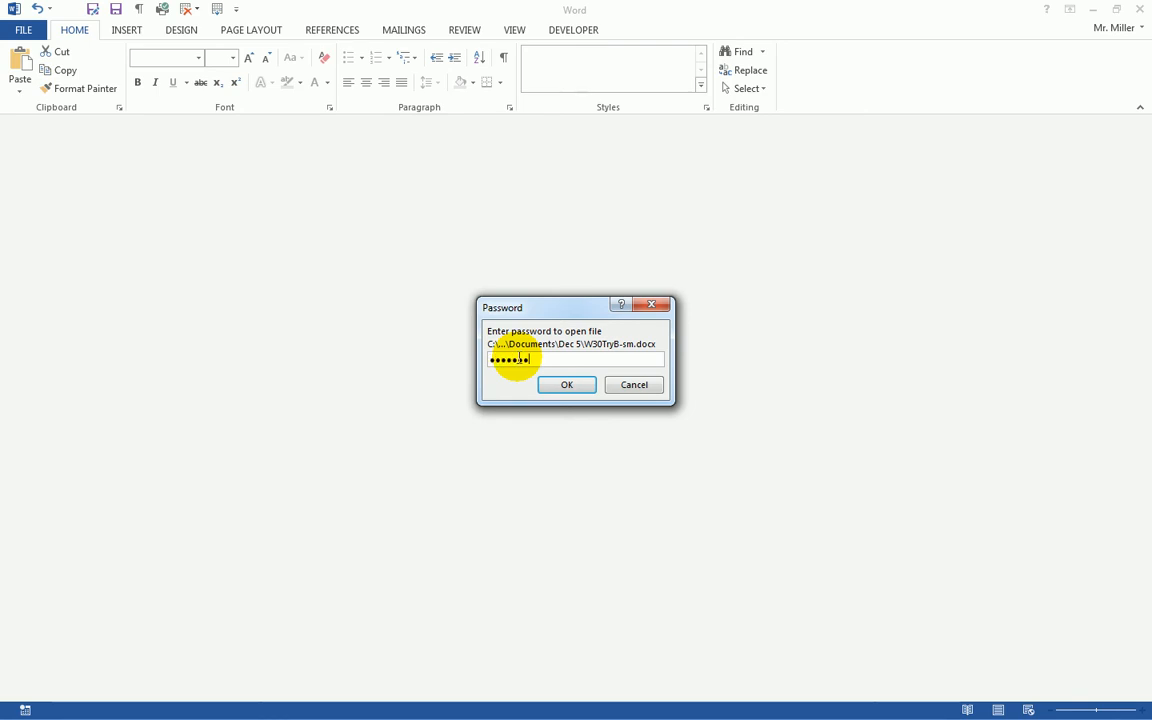
Submit the document password to unlock W30TryB-sm.docx and open the Photo Permission Form
{"action": "key", "text": "Return"}
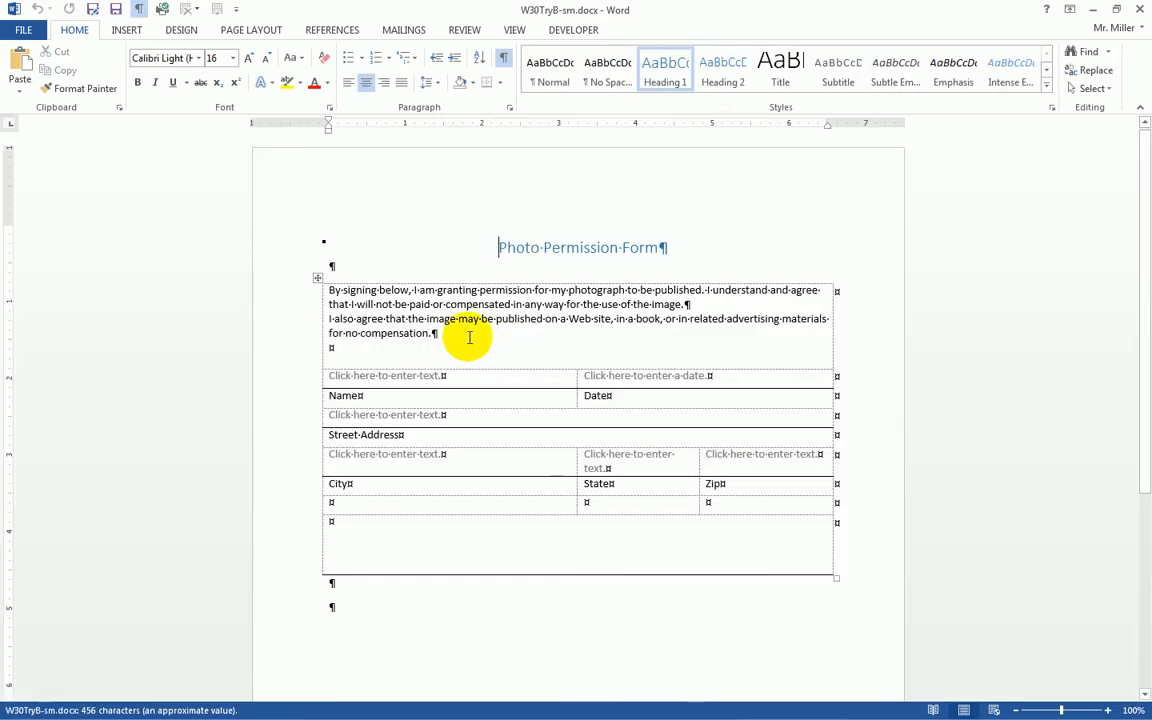